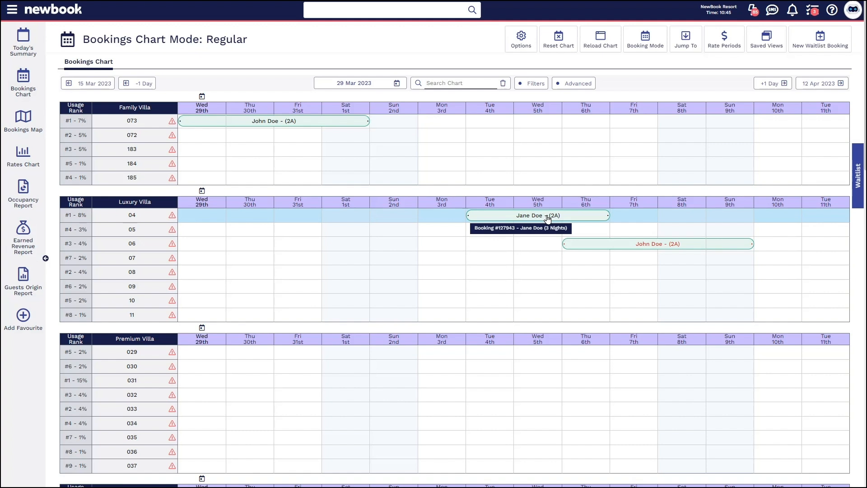
Open the Luxury Villa 04 booking arriving 4 Apr 2023 from the bookings chart.
mouse_move(494, 205)
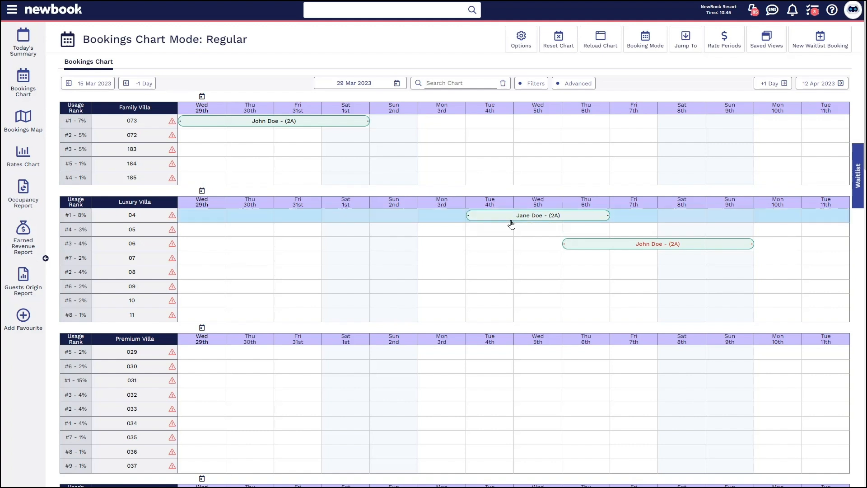
click(540, 220)
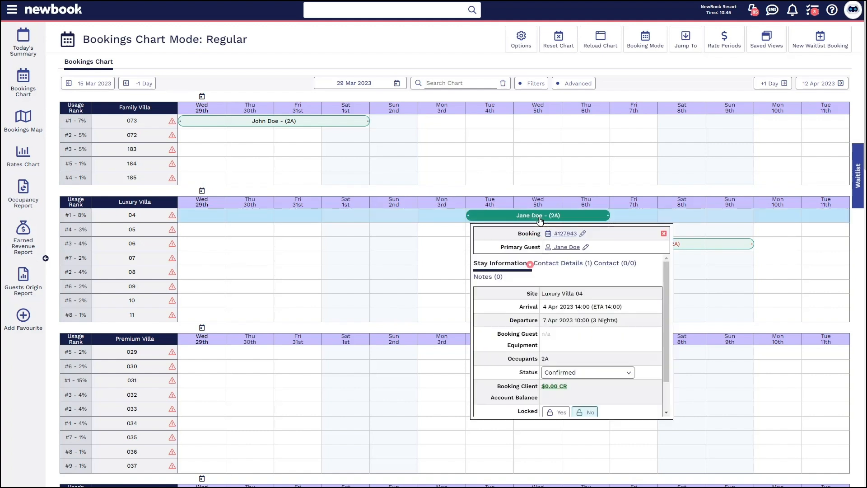
click(568, 237)
Examine the booking's status, quoted rate, cancellation fee and deposit payments received.
drag(81, 40, 283, 42)
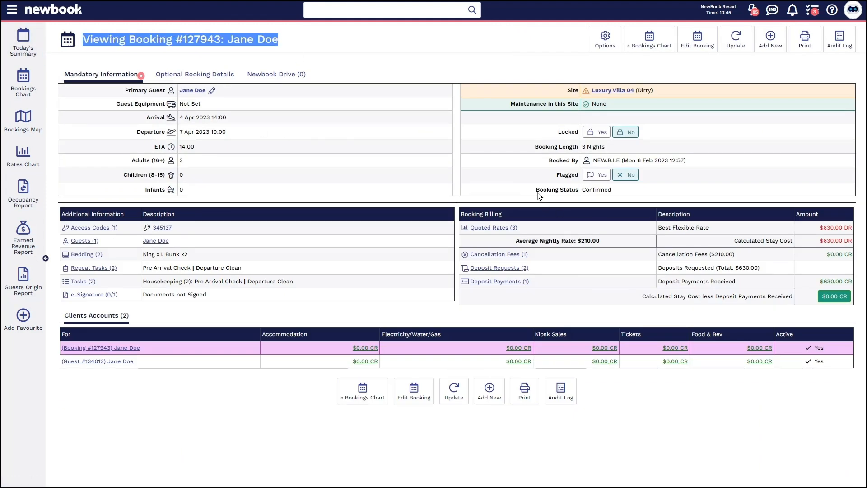
drag(536, 191, 623, 192)
click(623, 193)
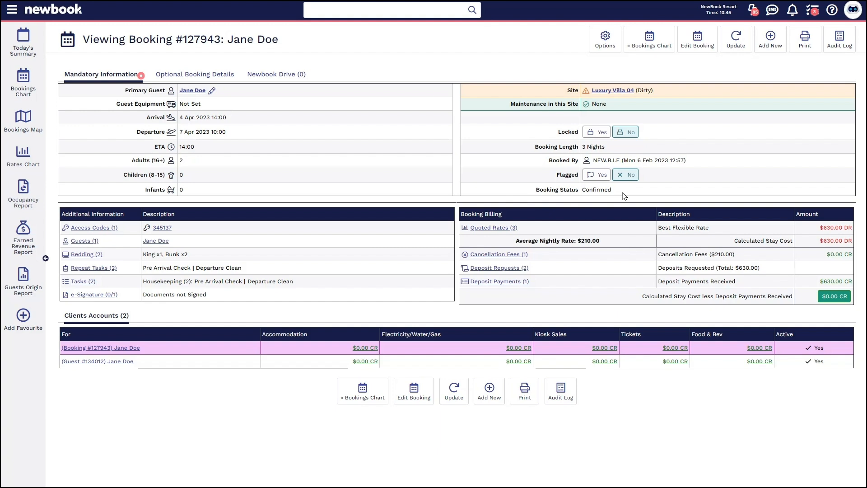
drag(818, 232, 849, 228)
click(844, 227)
drag(662, 254, 711, 254)
click(740, 258)
click(739, 261)
drag(819, 281, 844, 280)
Cancel the Luxury Villa 04 booking with the cancellation reason Change of Plans.
click(740, 36)
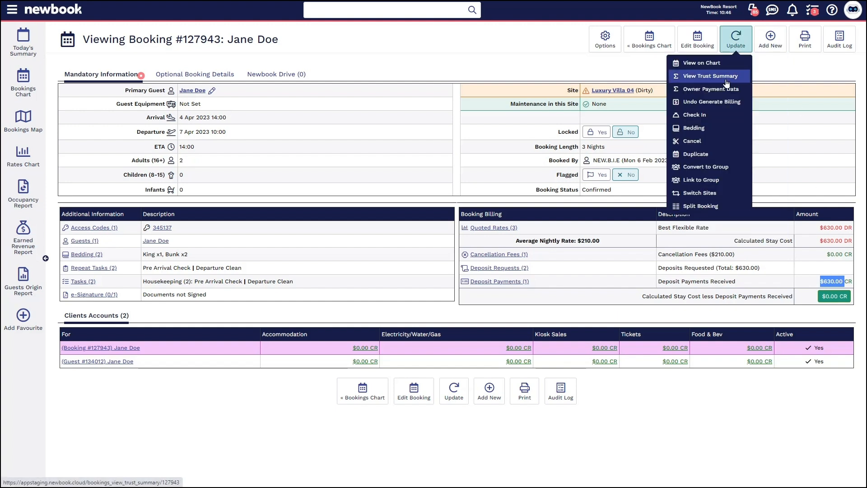
click(693, 141)
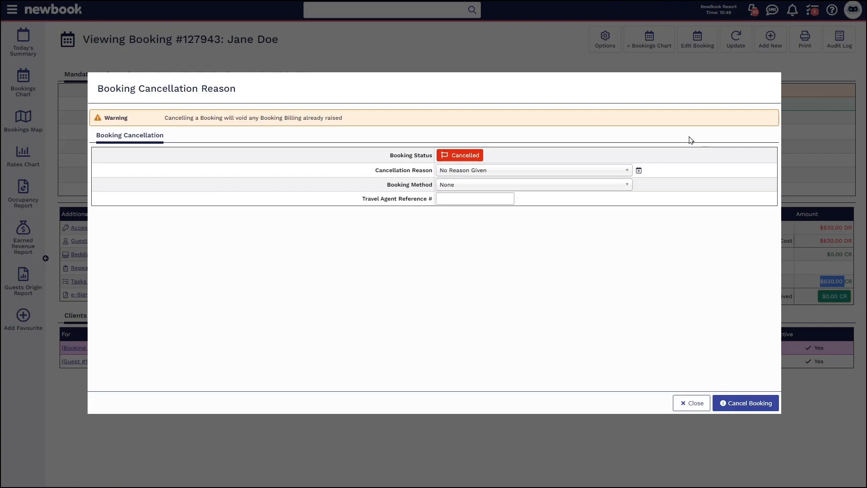
drag(380, 151, 445, 156)
drag(358, 177, 445, 169)
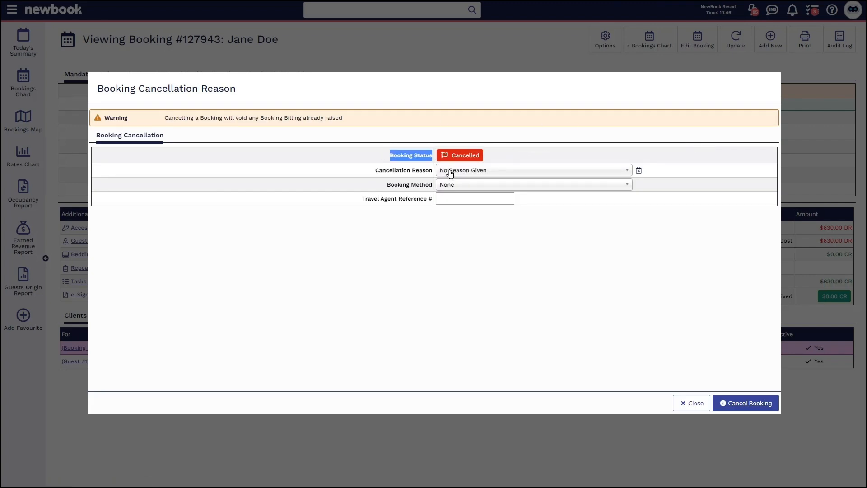
click(449, 173)
click(465, 235)
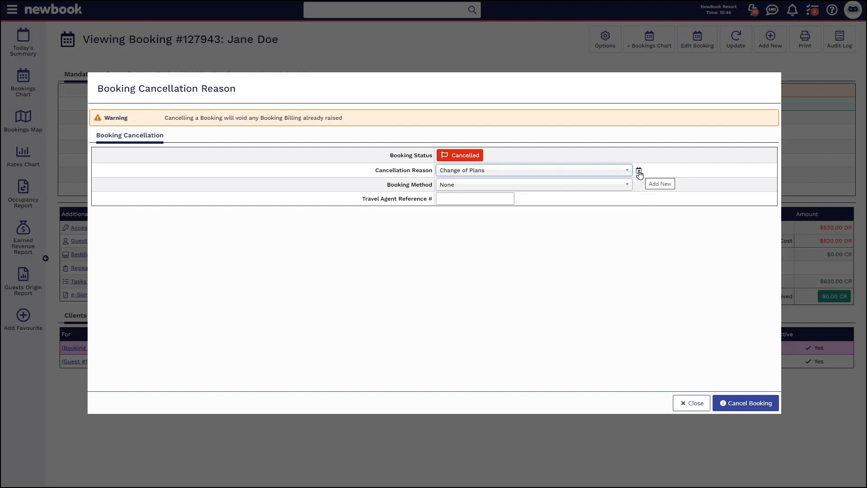
click(747, 403)
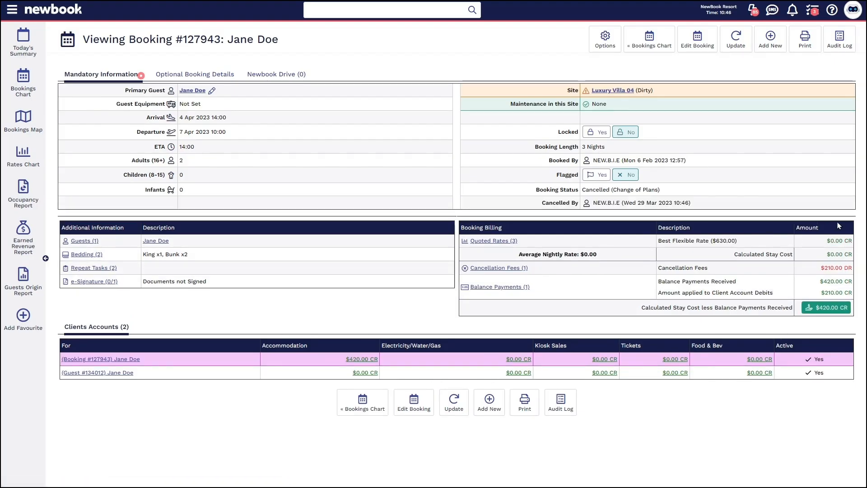
Review the cancelled booking's status, who cancelled it, its rate amount and the cancellation fee charged.
triple_click(542, 190)
drag(538, 204, 700, 202)
click(700, 202)
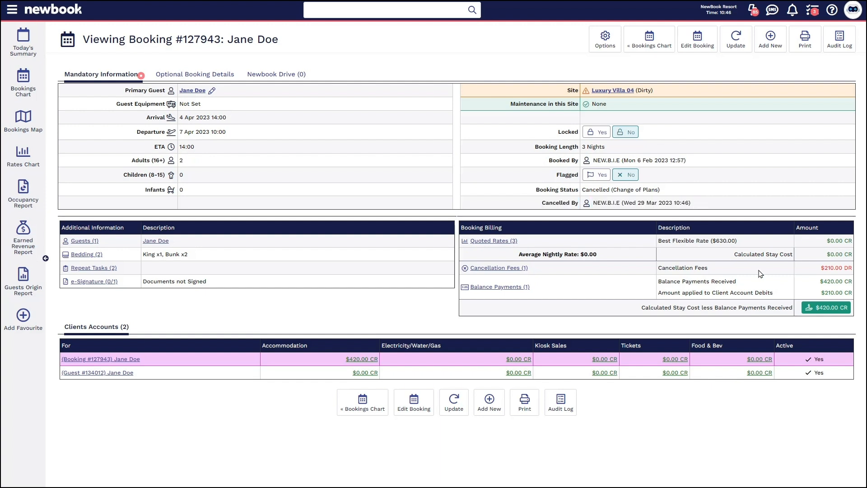
drag(823, 241, 845, 240)
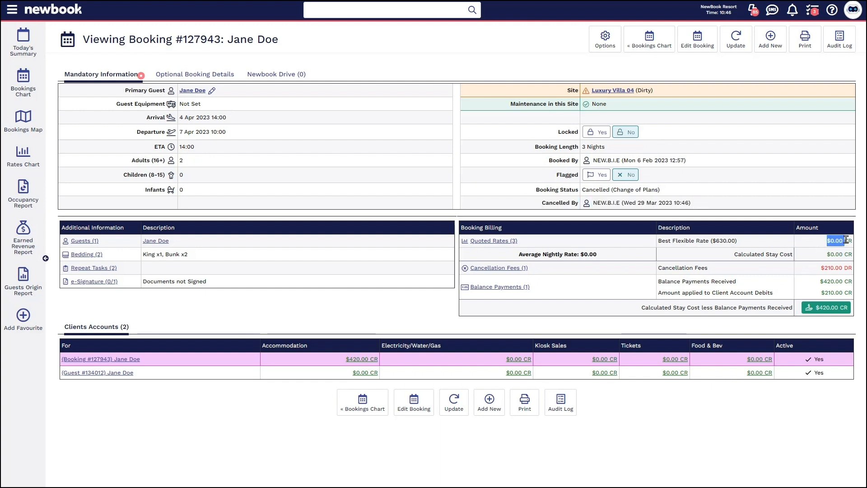
drag(657, 268, 713, 272)
drag(820, 267, 848, 267)
click(847, 266)
Issue a manual cash refund of 420.00 applied to the booking's accommodation cash payment and save it.
click(823, 311)
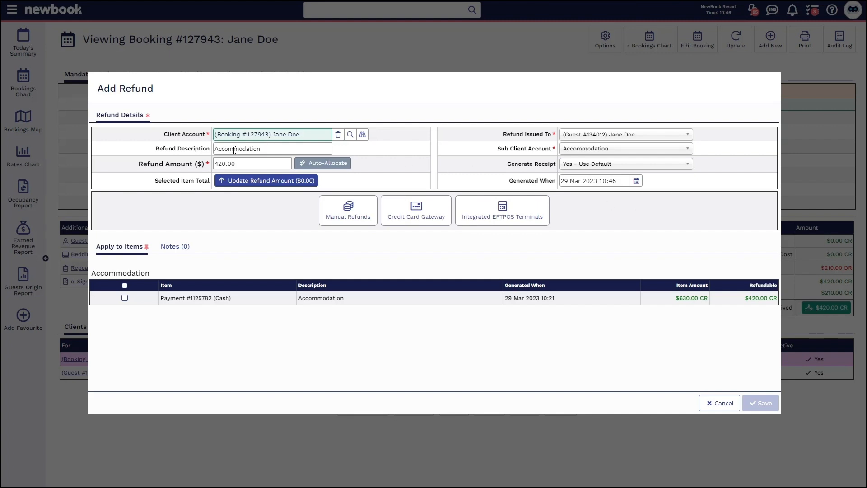
click(359, 207)
click(315, 232)
click(125, 356)
click(763, 403)
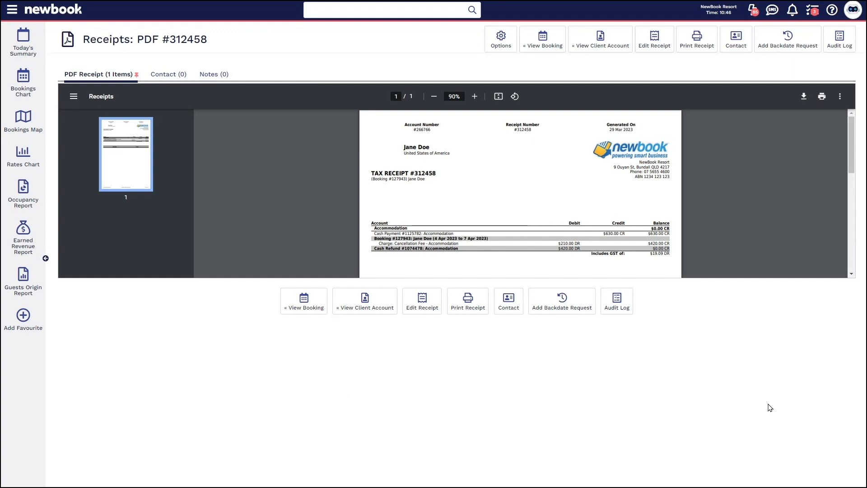
mouse_move(726, 45)
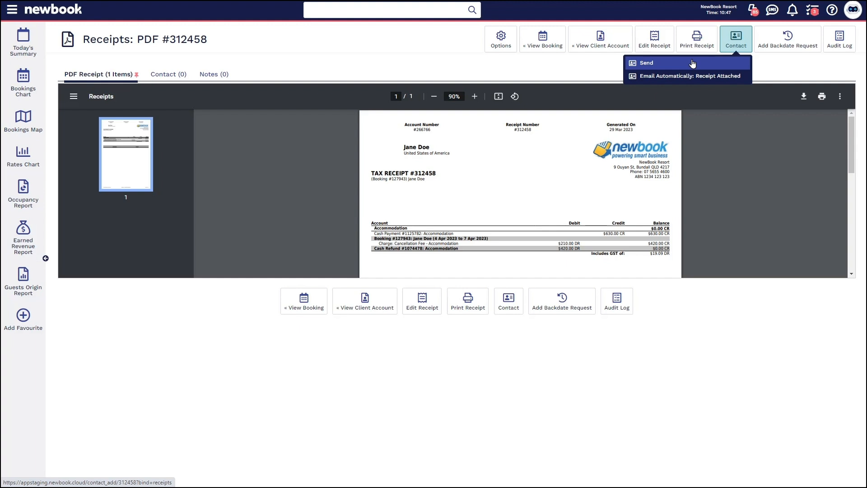
Return to the bookings chart and open the Family Villa 073 booking arriving 29 Mar 2023.
click(24, 100)
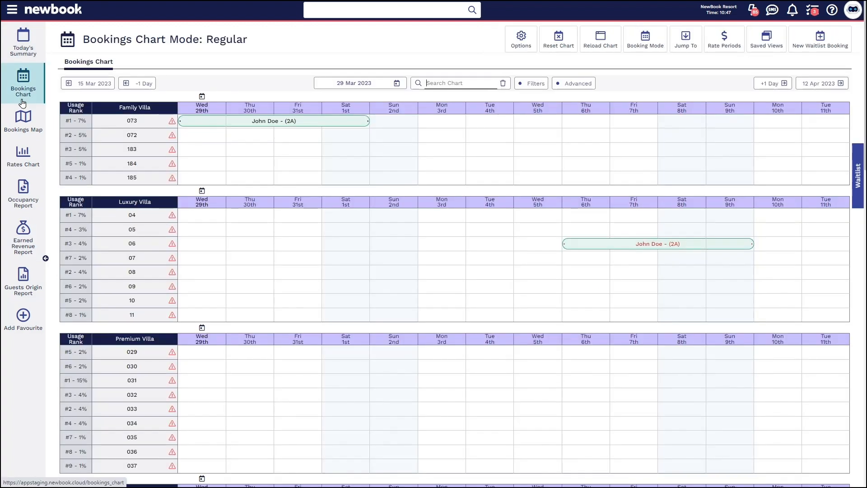
click(251, 121)
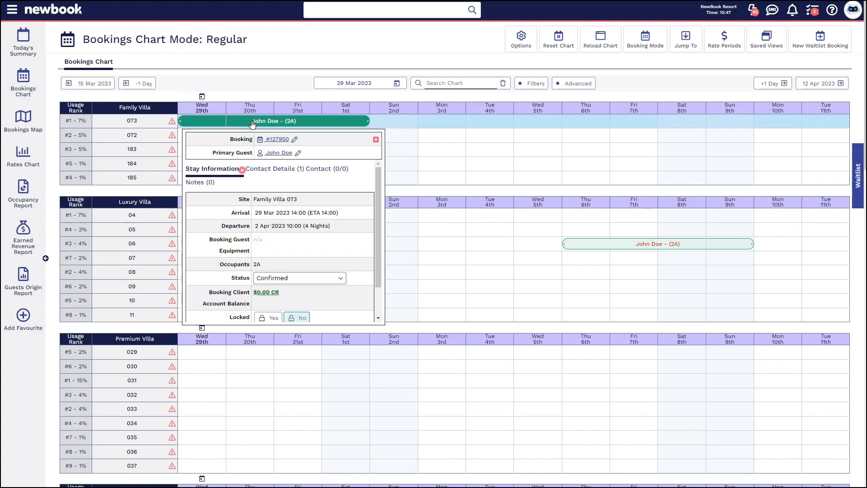
click(283, 140)
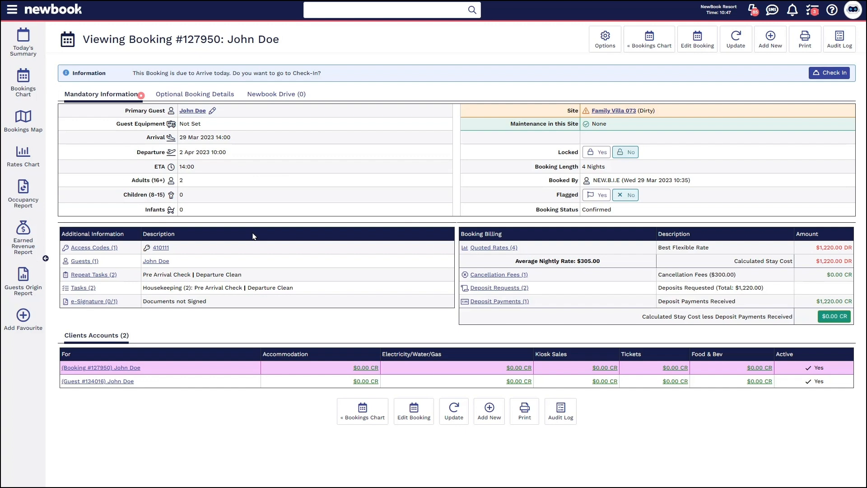
Examine the Family Villa 073 booking's status and its potential cancellation fee.
triple_click(100, 33)
drag(530, 209, 645, 209)
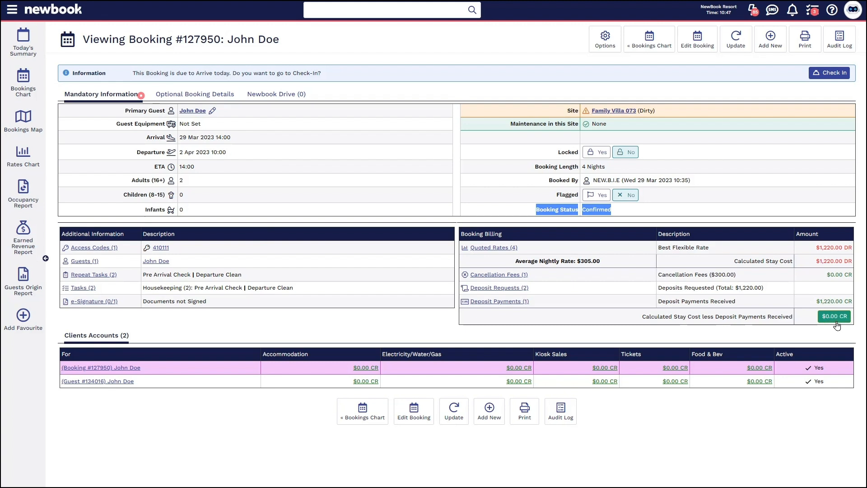
drag(657, 274, 750, 280)
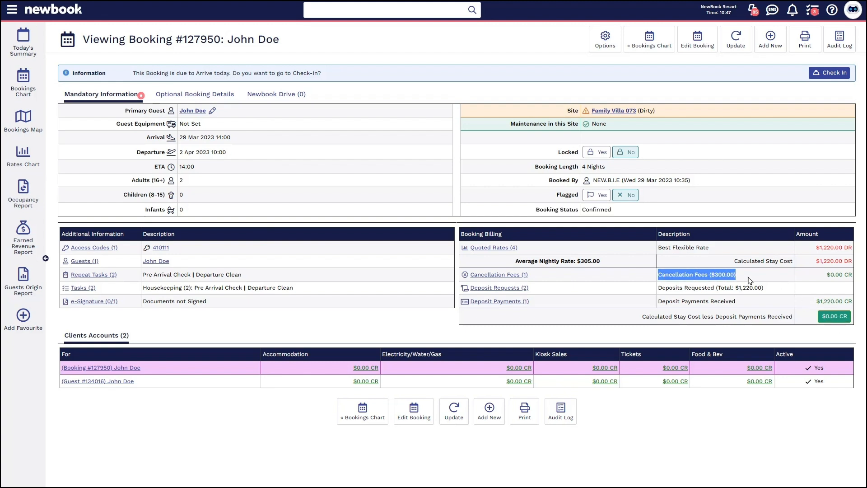
click(748, 277)
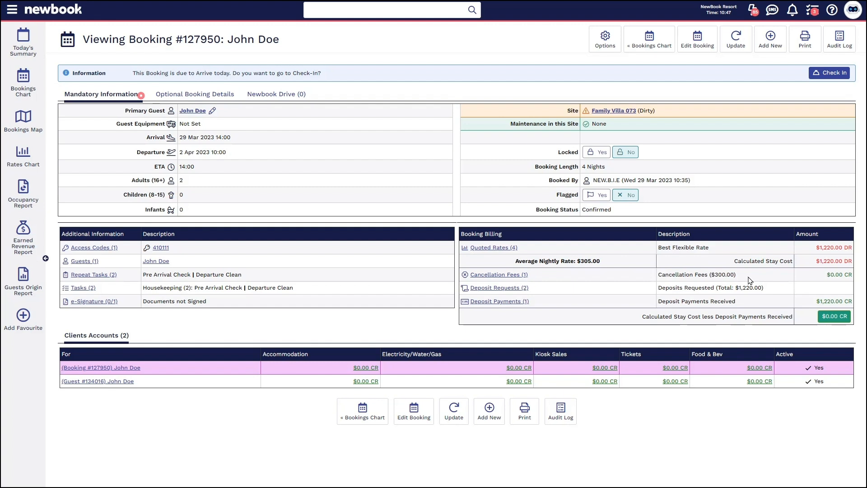
drag(709, 276, 735, 277)
click(736, 277)
Edit the Family Villa 073 booking, setting its status to Cancelled and the cancellation reason to Change of Plans.
click(702, 43)
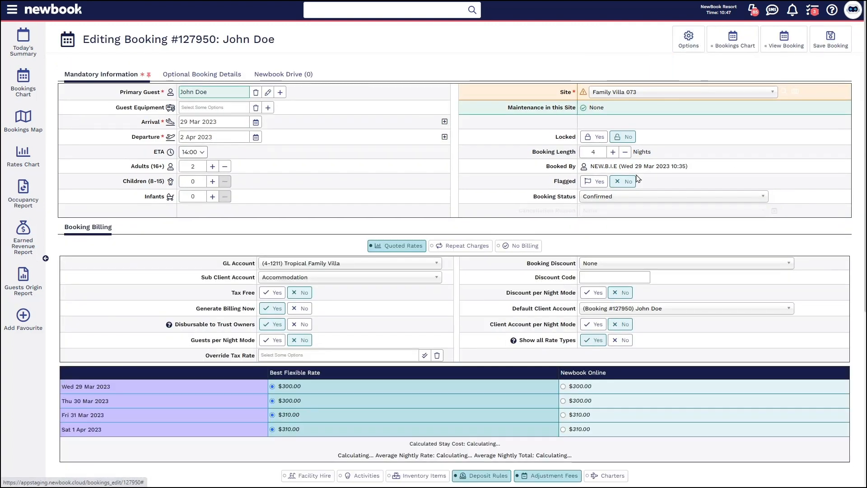
click(623, 199)
click(625, 232)
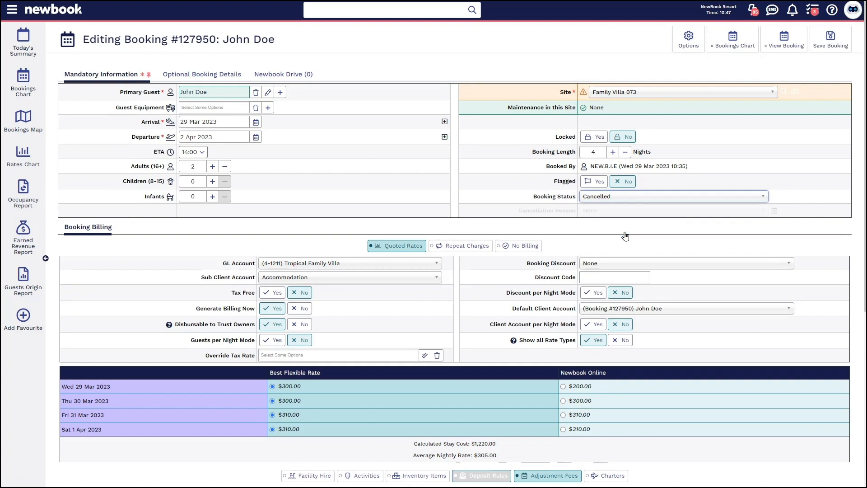
click(606, 212)
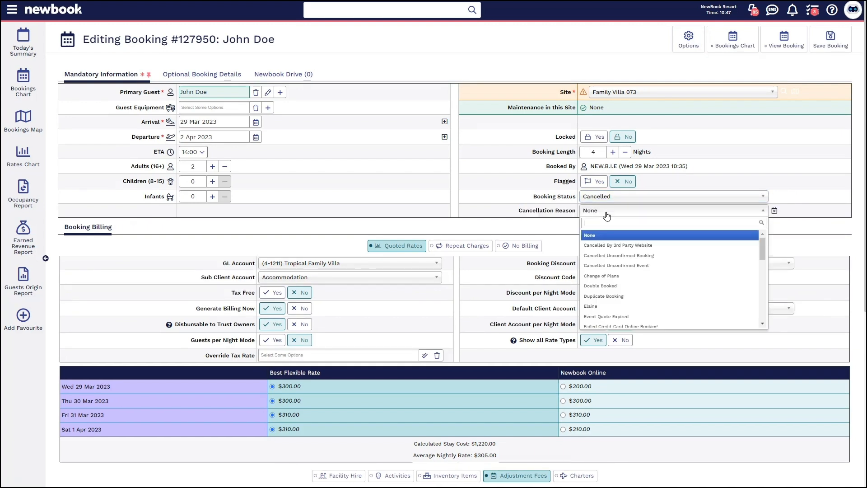
click(608, 276)
Mark the Cancellation Fee - Accommodation adjustment fee for removal and save the booking.
scroll(608, 274, down, 5)
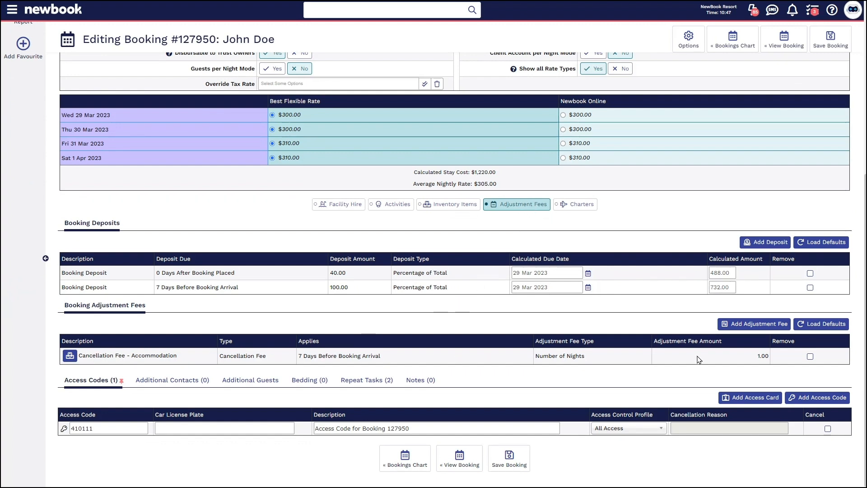
click(810, 356)
click(509, 458)
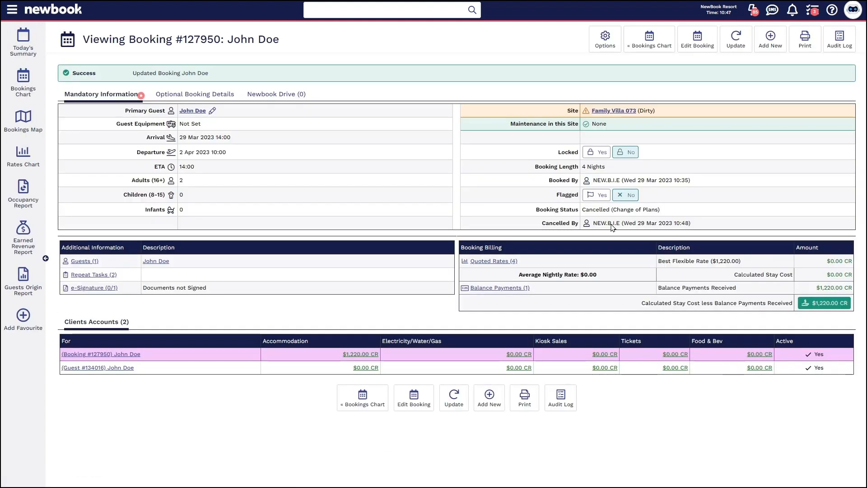
Check the cancelled booking, then save a manual cash refund of 1220.00 applied to its accommodation payment.
drag(540, 209, 695, 213)
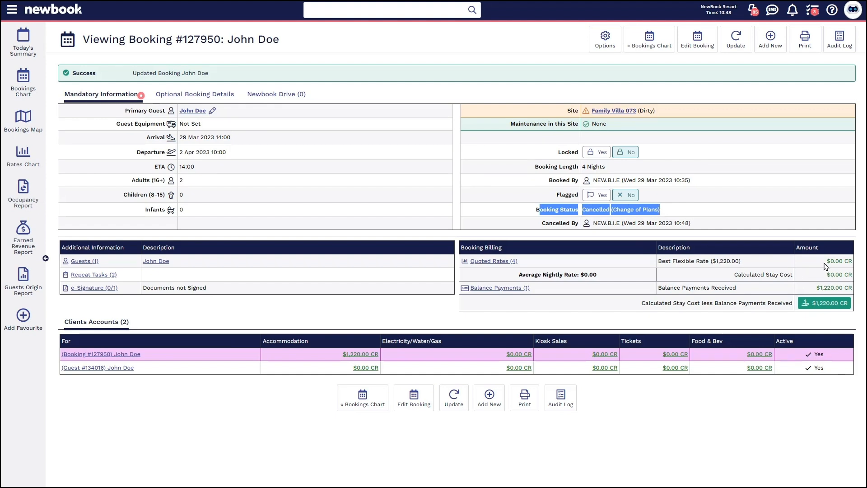
drag(826, 261, 847, 261)
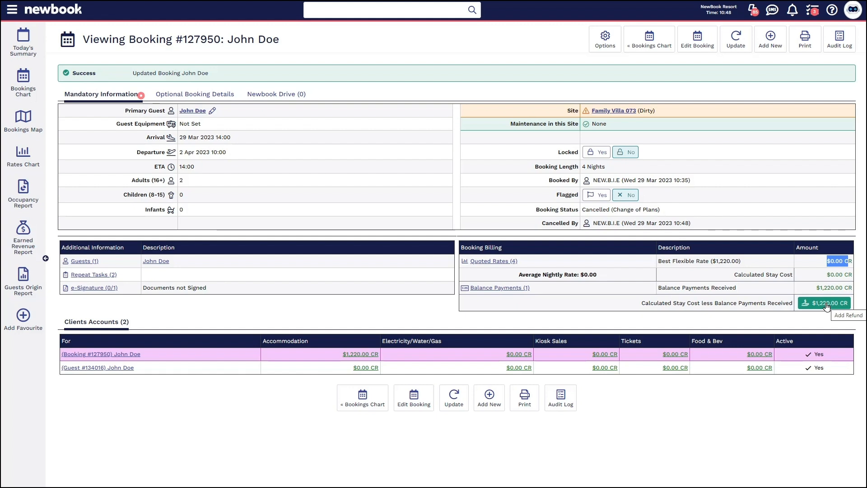
click(827, 307)
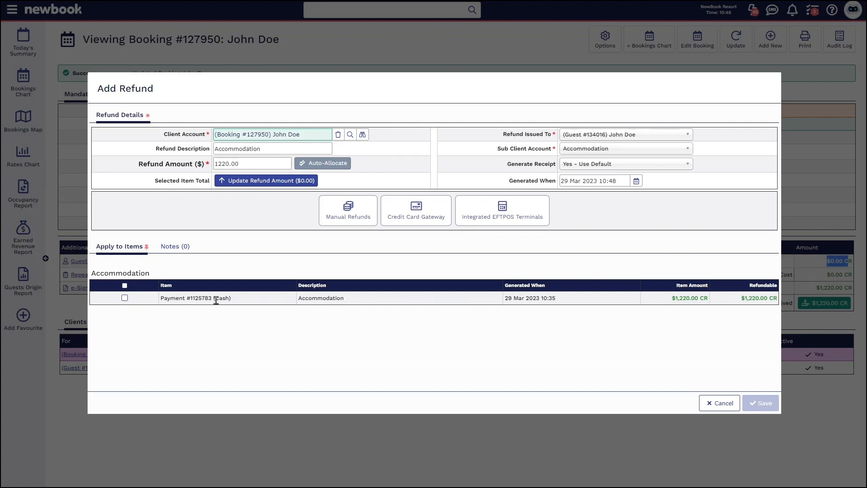
click(125, 298)
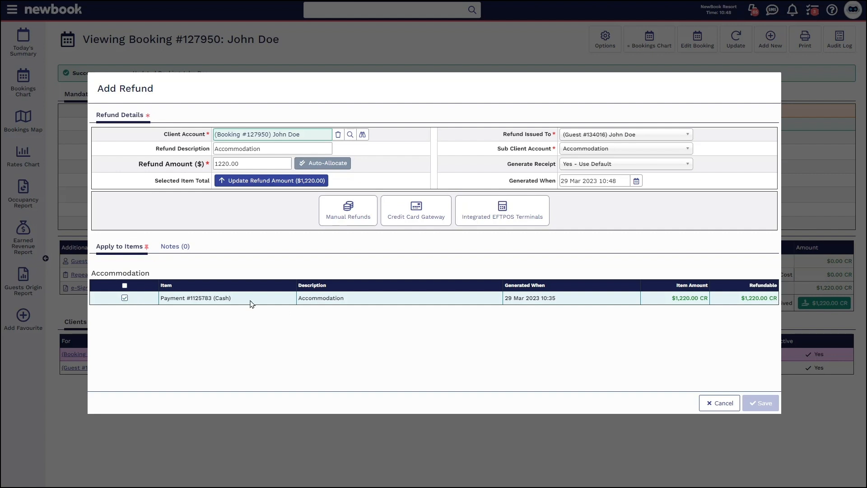
click(364, 220)
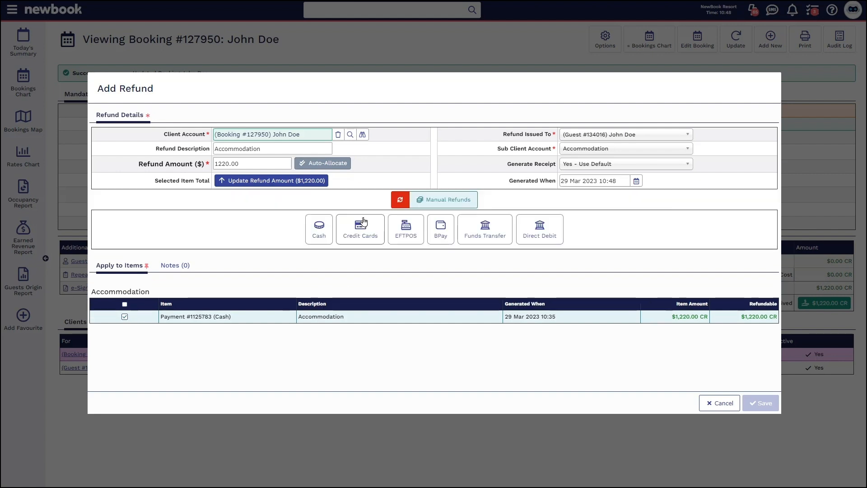
click(325, 231)
click(763, 403)
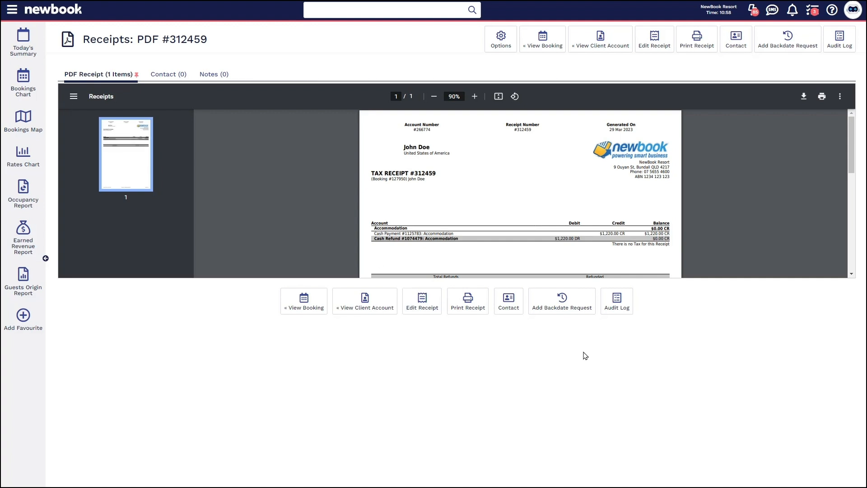
Search globally for the Family Villa 183 booking by its booking number and open it.
click(401, 8)
text(127949)
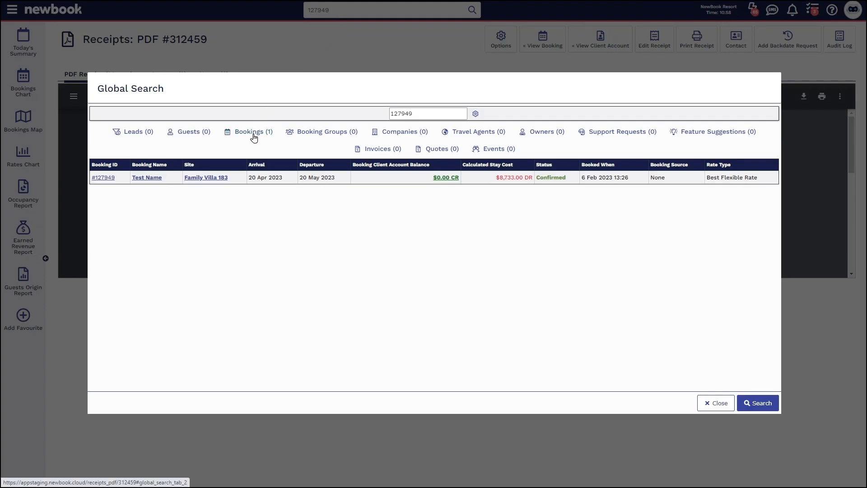
click(101, 179)
Examine the Family Villa 183 booking's status, quoted rate amount and cancellation fee.
drag(123, 41, 289, 46)
click(289, 46)
drag(532, 192, 673, 192)
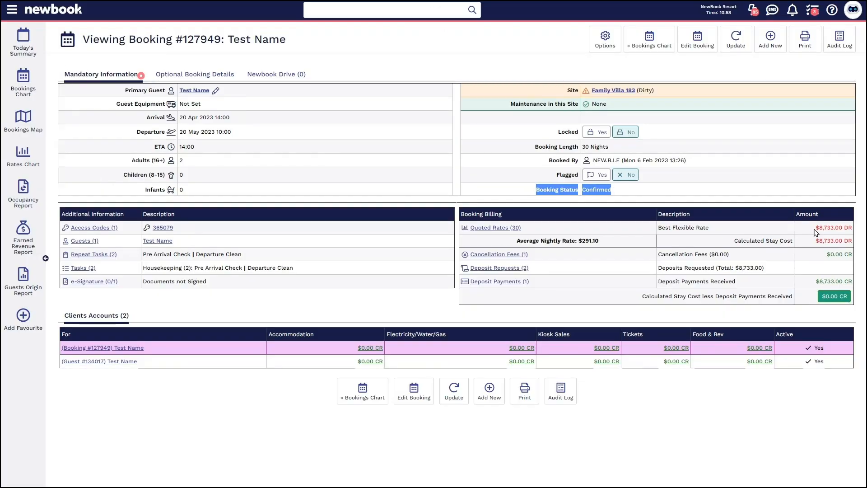
drag(814, 229, 859, 230)
click(839, 313)
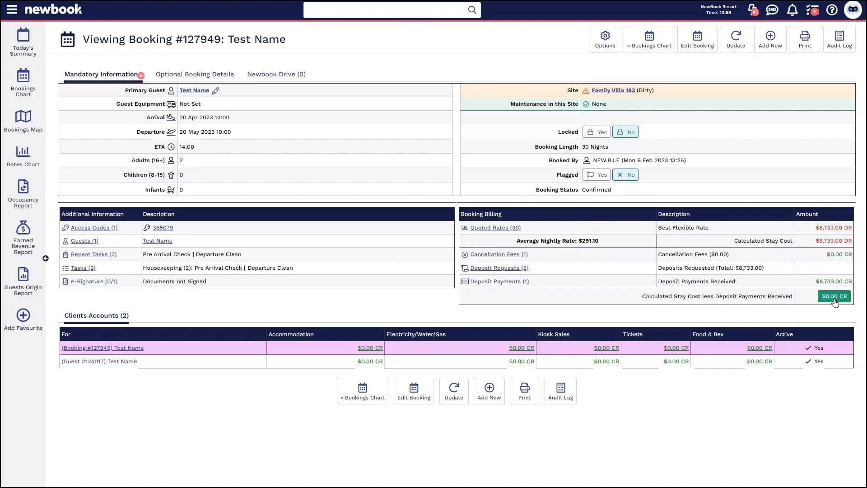
drag(656, 256, 741, 261)
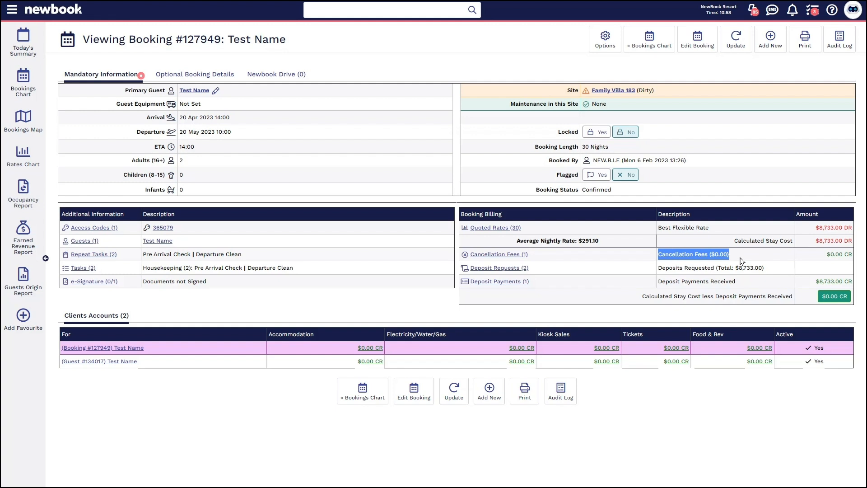
Cancel the Family Villa 183 booking with Change of Plans as the cancellation reason.
click(750, 188)
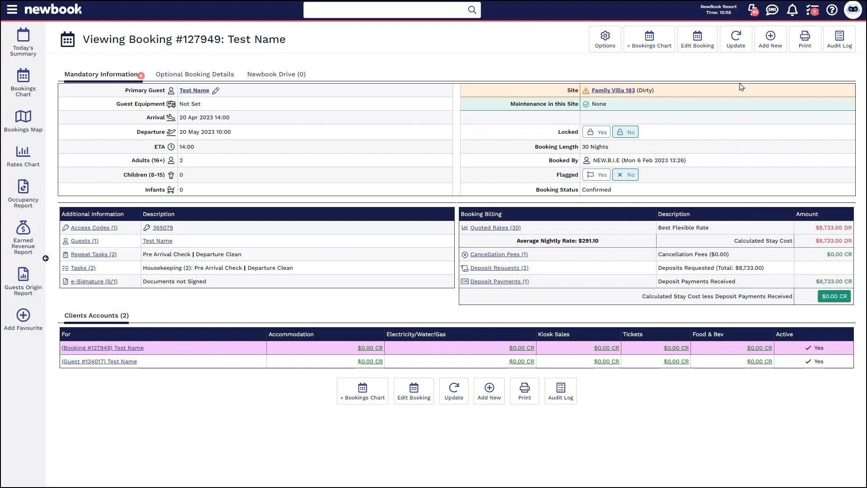
click(735, 39)
click(716, 140)
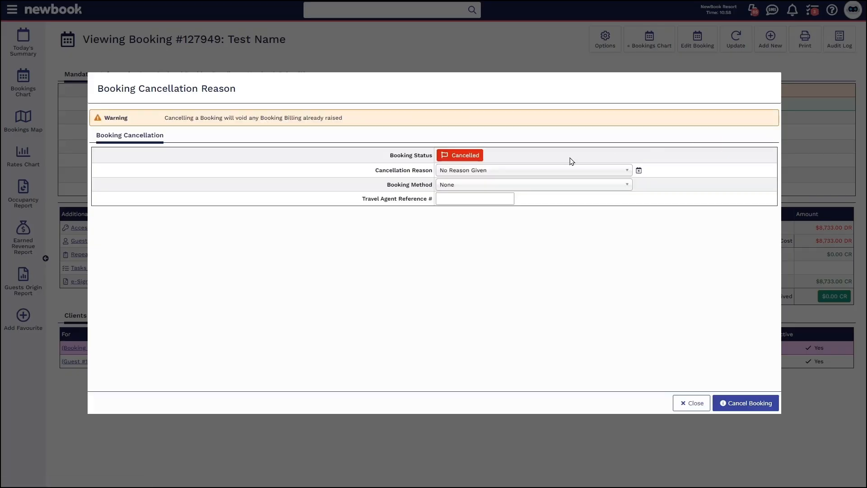
click(451, 171)
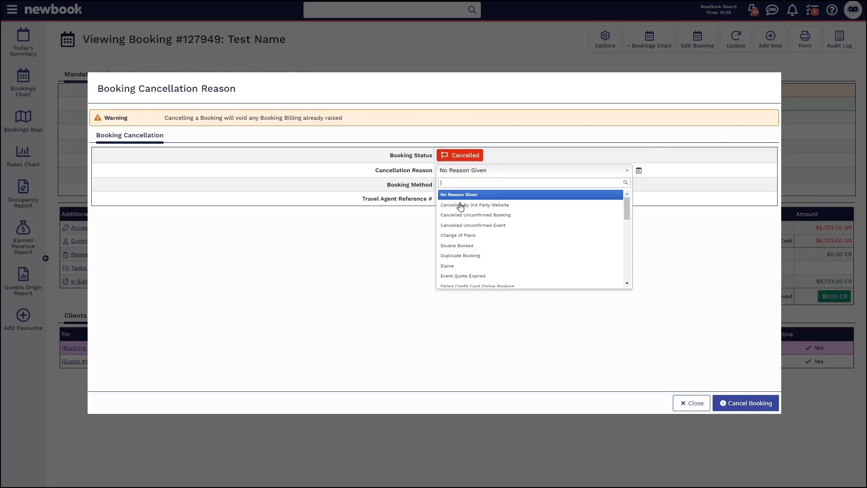
click(468, 237)
click(748, 403)
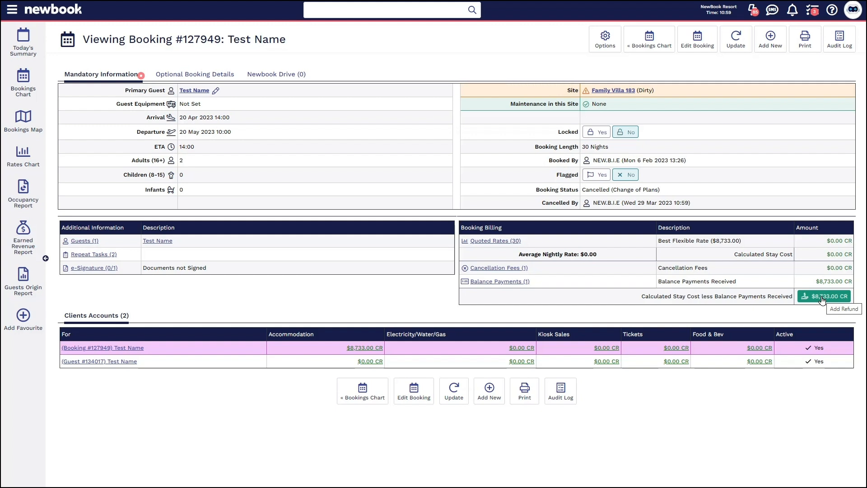
Refund 8733.00 through the credit card gateway to the original Visa transaction, save it and check the payment and refund lines on the receipt.
click(822, 298)
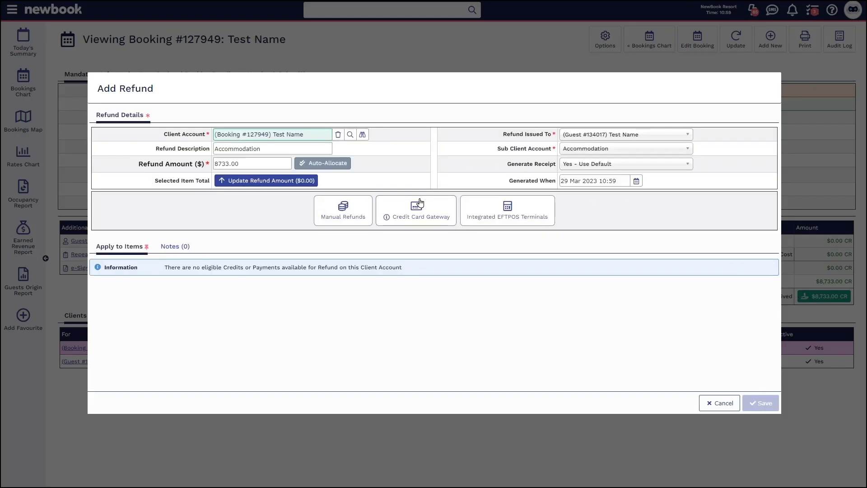
mouse_move(385, 220)
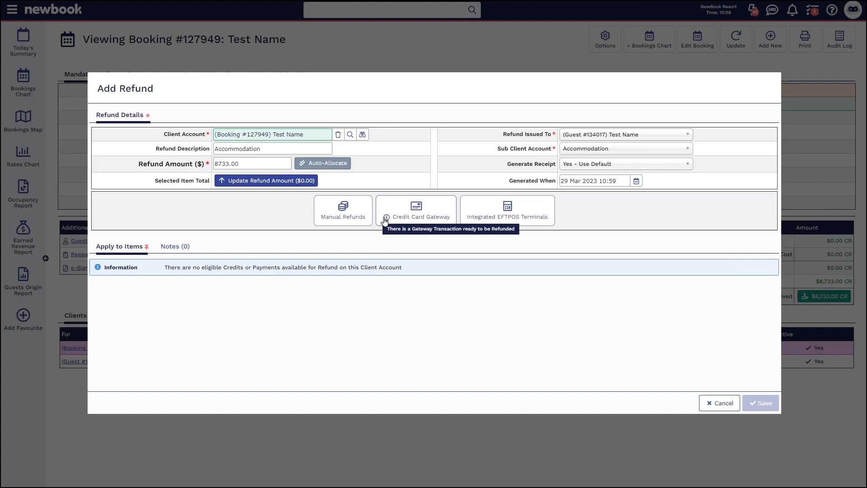
click(385, 220)
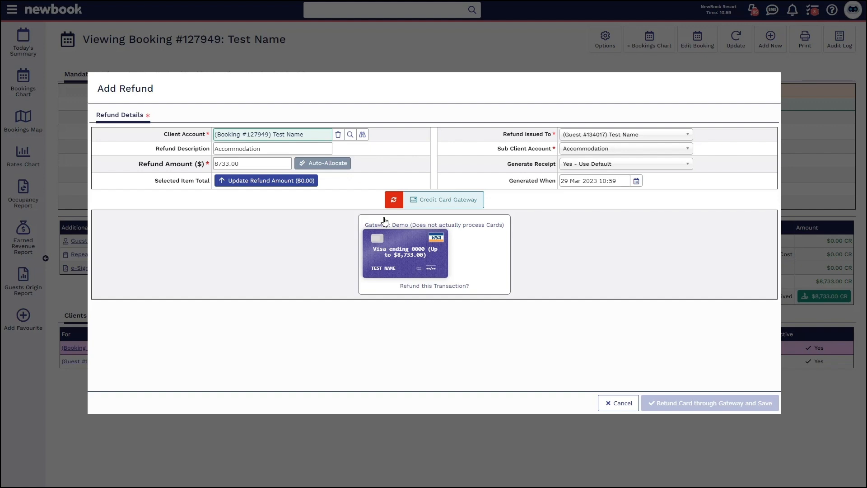
click(470, 235)
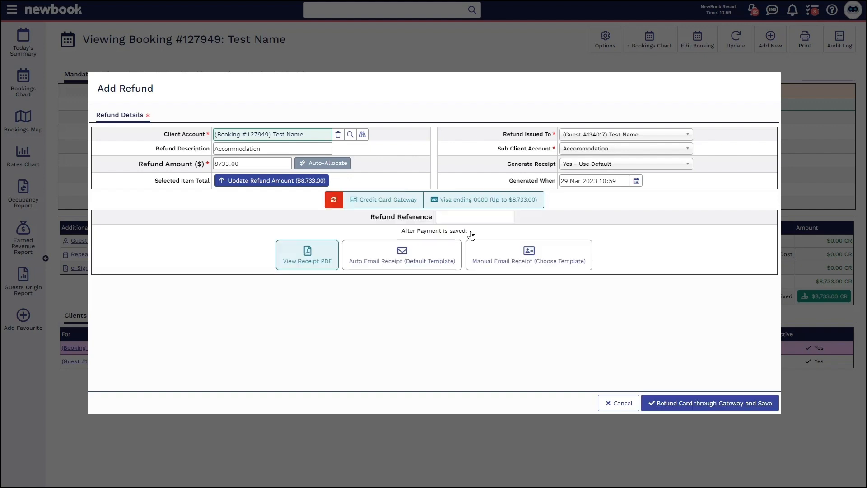
click(718, 403)
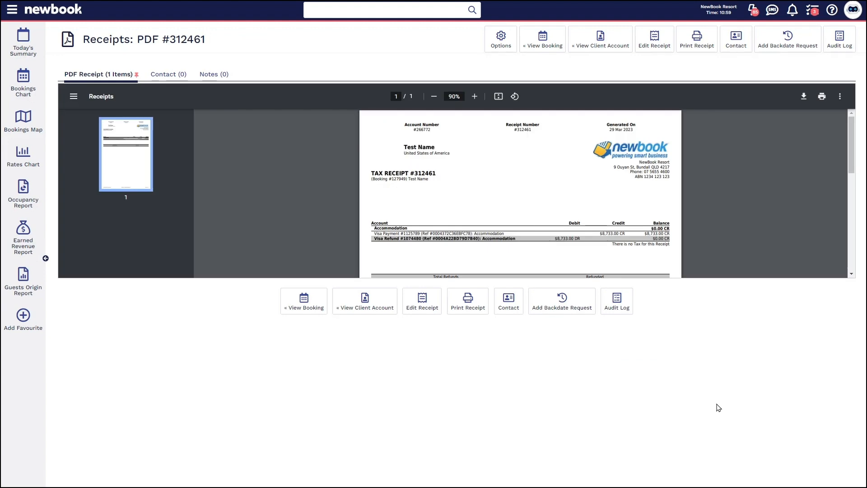
drag(373, 233, 512, 230)
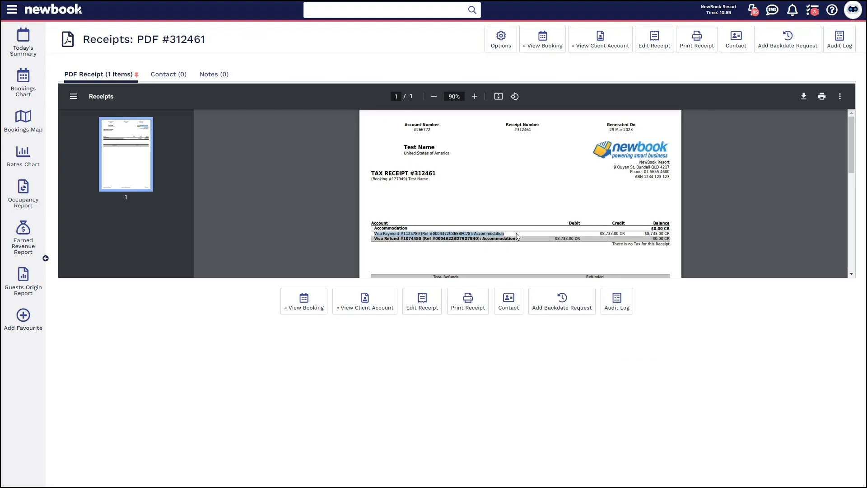
drag(373, 239, 520, 238)
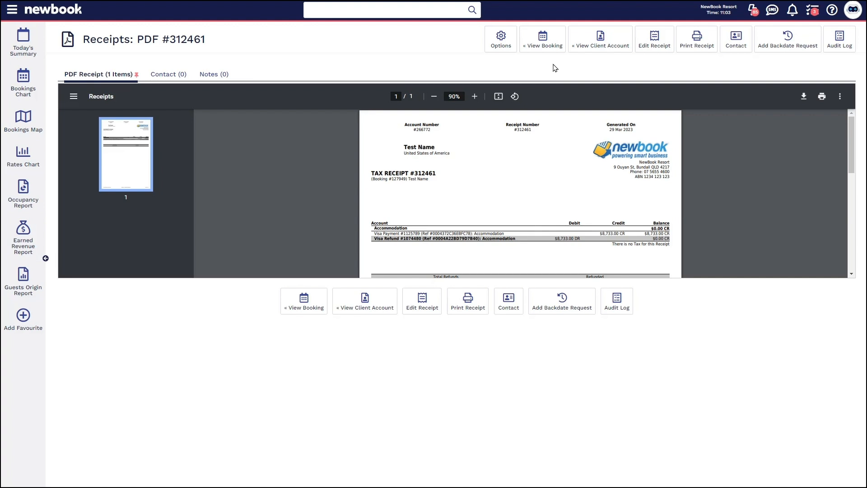
Search globally for the Luxury Villa 06 booking by its booking number, open it and check its quoted rate and cancellation fee.
click(319, 9)
text(127935)
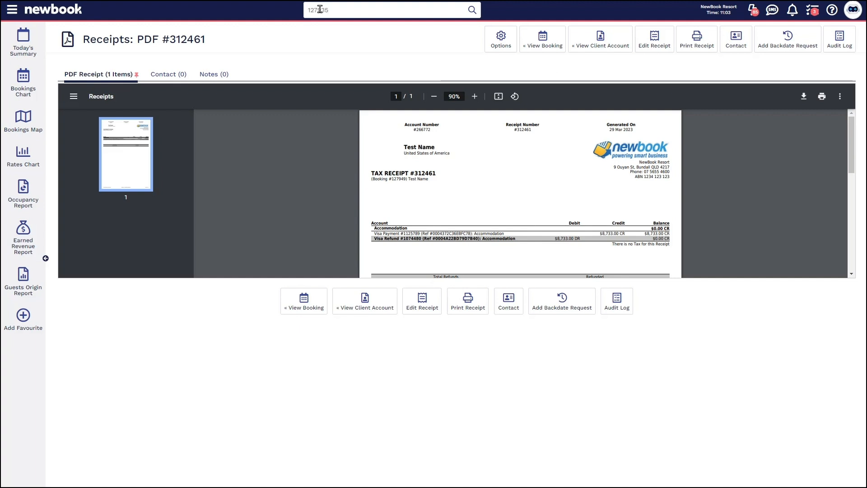
key(Return)
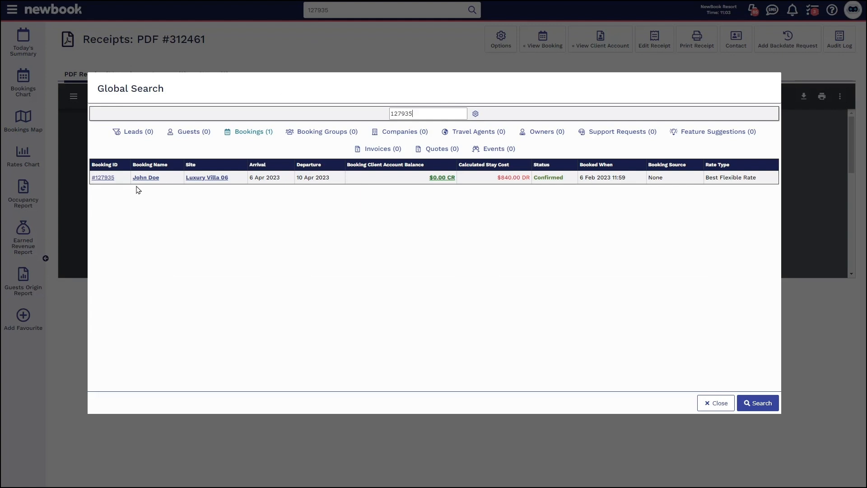
click(103, 178)
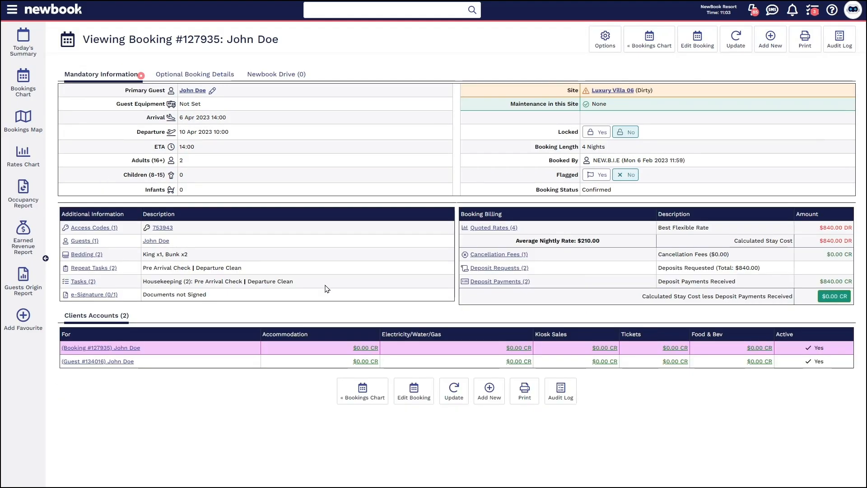
drag(658, 228, 840, 230)
click(822, 231)
drag(657, 258, 740, 258)
click(740, 258)
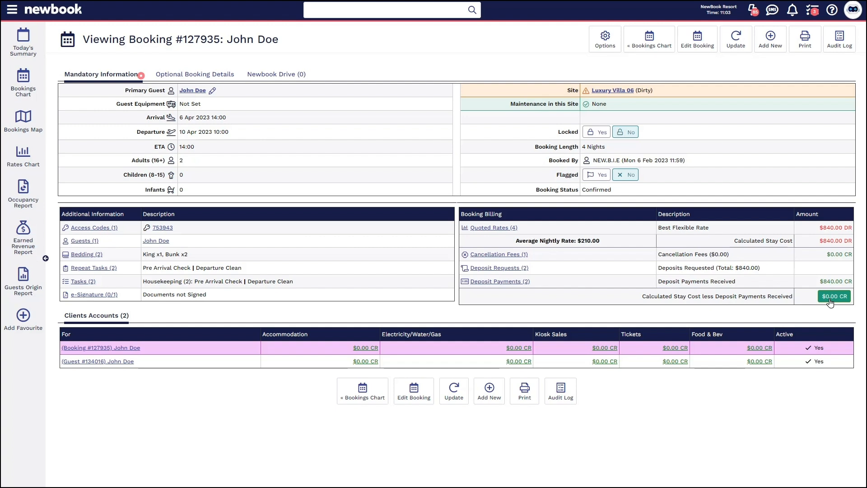
Cancel the Luxury Villa 06 booking with Change of Plans as the cancellation reason.
mouse_move(727, 44)
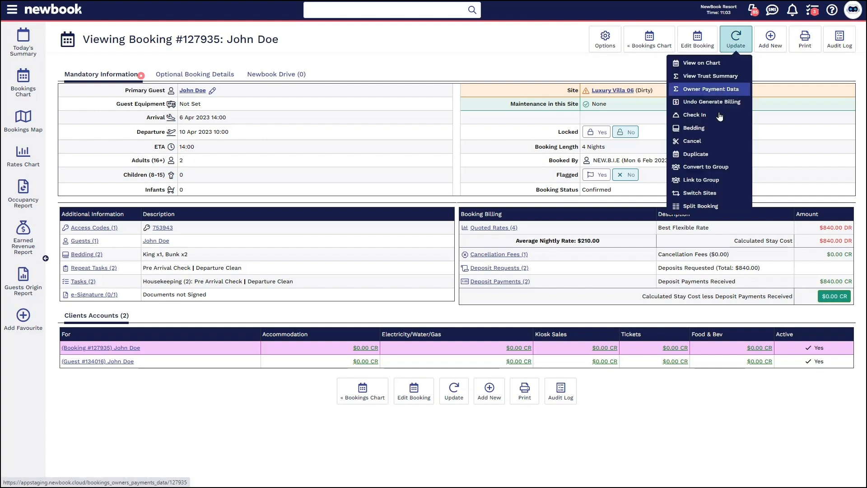
click(714, 141)
click(469, 170)
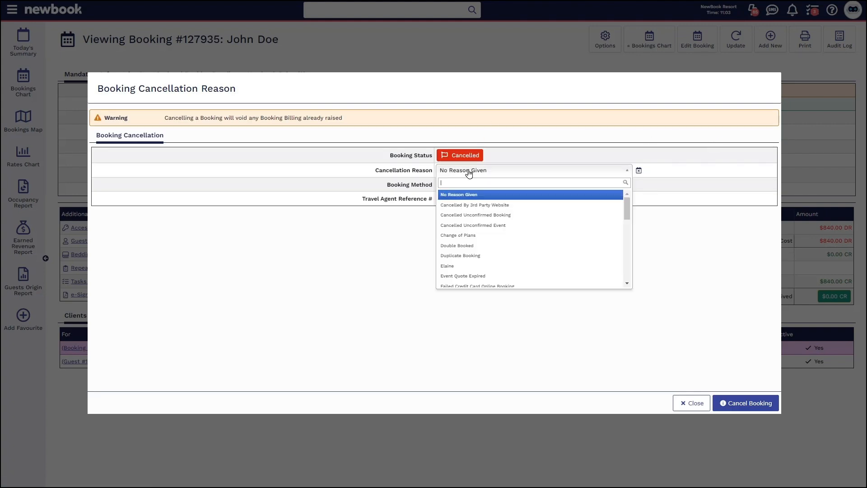
click(475, 233)
click(760, 406)
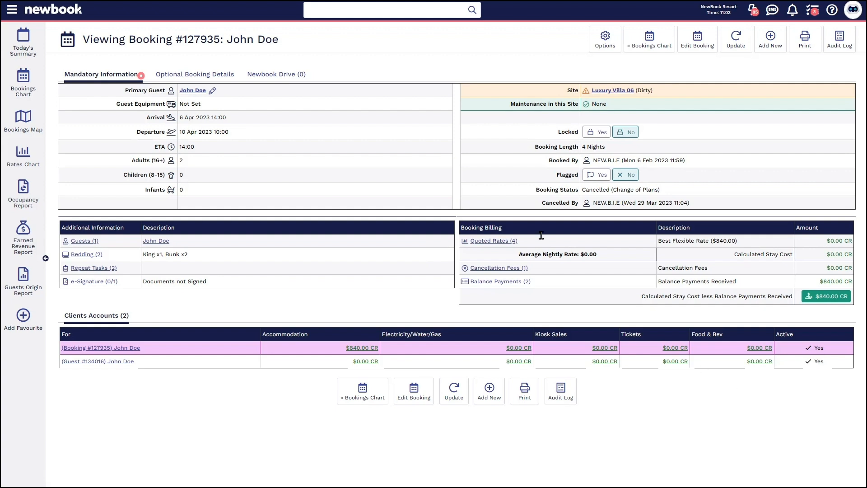
Examine the cancelled booking's status and the accommodation balances of its booking and guest accounts, then open the booking's client account.
drag(534, 194, 673, 198)
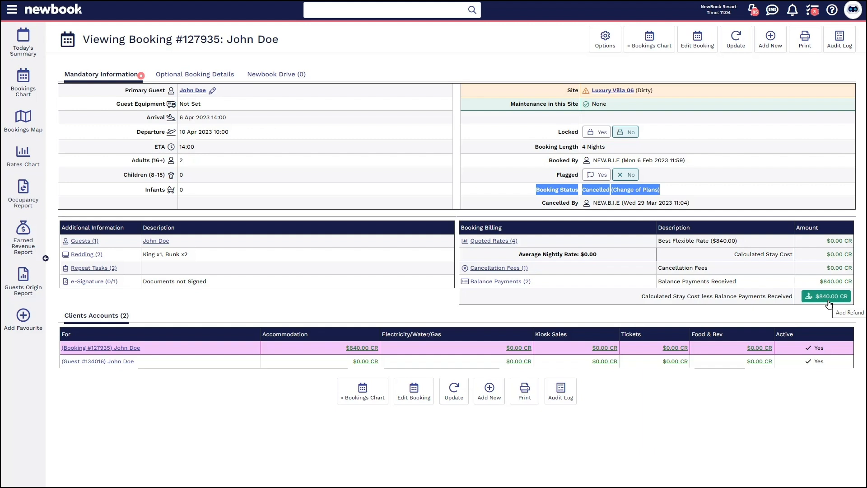
click(801, 320)
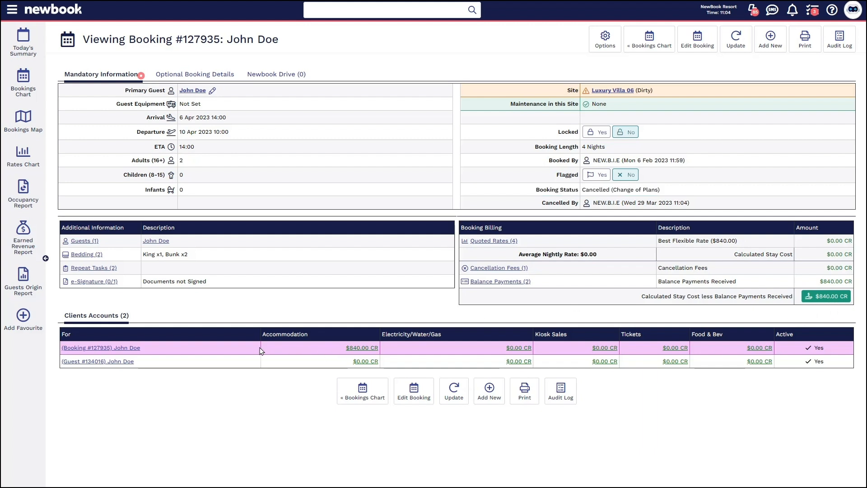
drag(156, 348, 62, 348)
drag(337, 349, 391, 354)
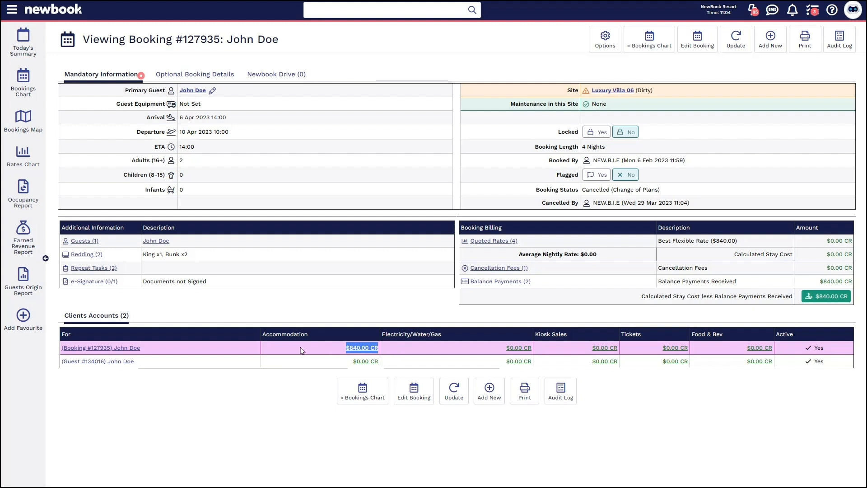
drag(149, 364, 71, 371)
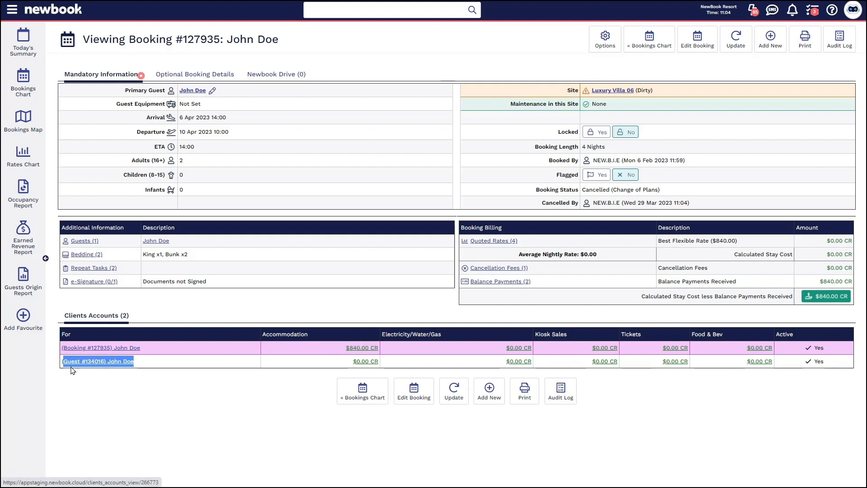
click(136, 387)
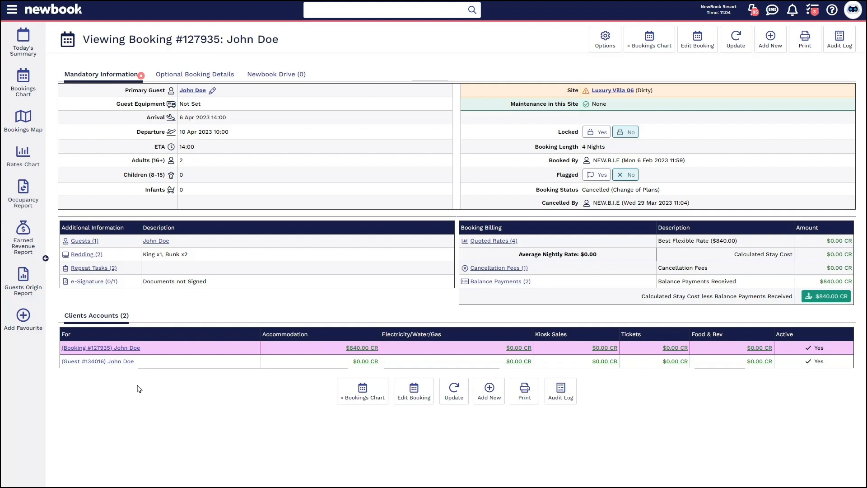
drag(346, 347, 380, 348)
drag(334, 363, 385, 363)
drag(148, 363, 85, 366)
click(88, 375)
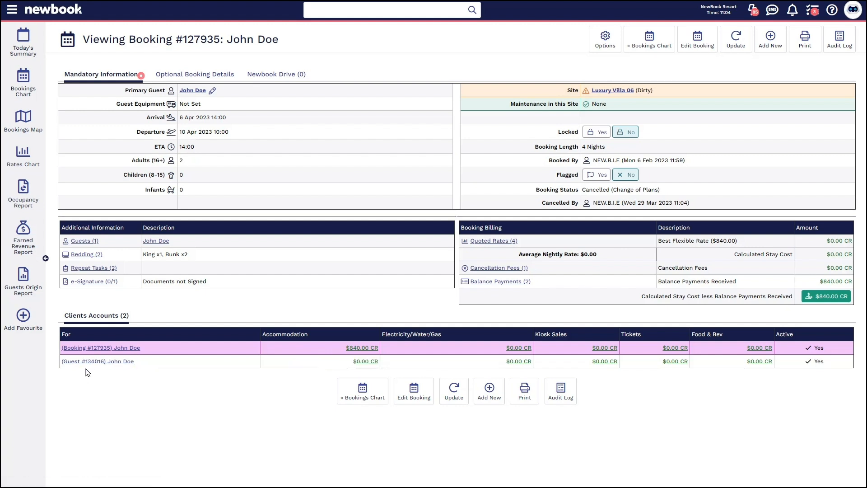
drag(85, 365, 103, 370)
click(112, 400)
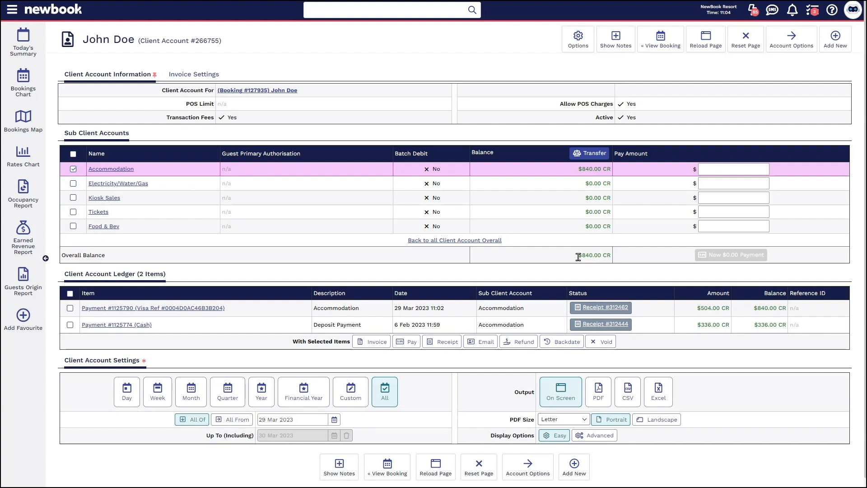
Start a balance transfer from the booking's Accommodation account and choose the guest's own client account as the destination.
drag(578, 255, 616, 259)
click(614, 265)
click(592, 155)
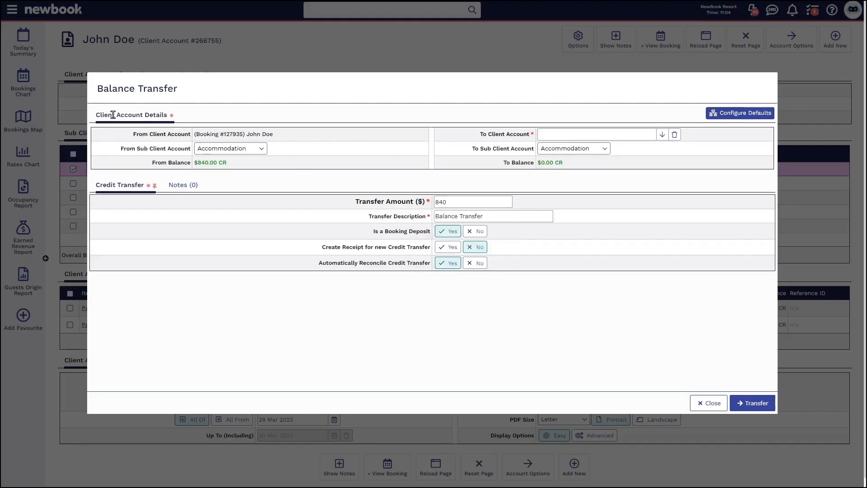
drag(126, 135, 284, 133)
drag(479, 134, 553, 134)
click(552, 134)
text(134016)
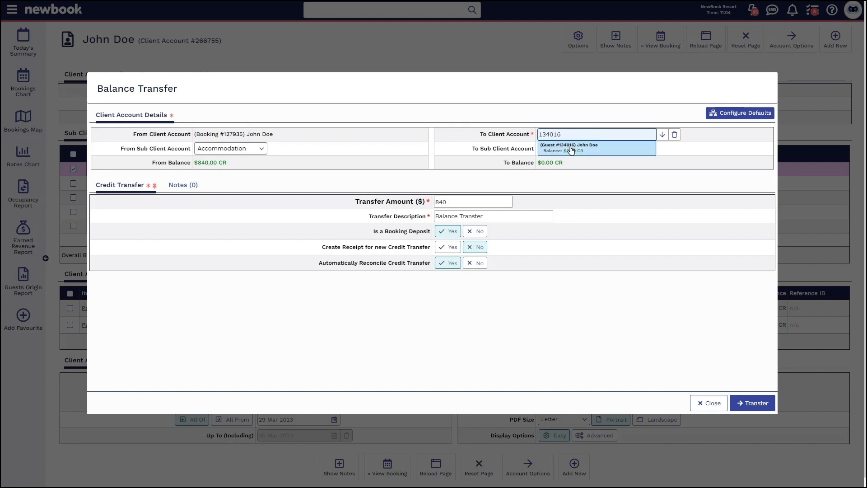
click(571, 149)
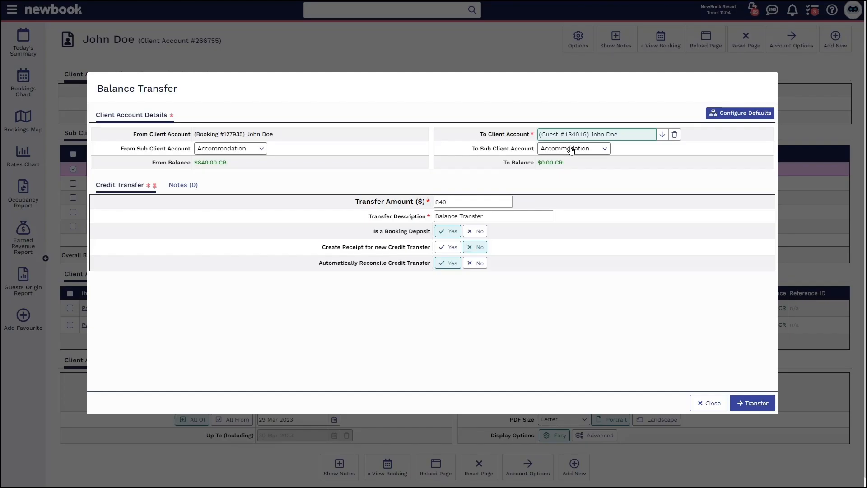
Keep the transfer amount at 840 and extend the transfer description to "Balance Transfer (cancellation credit)".
drag(453, 201, 488, 209)
click(499, 215)
text((cancell)
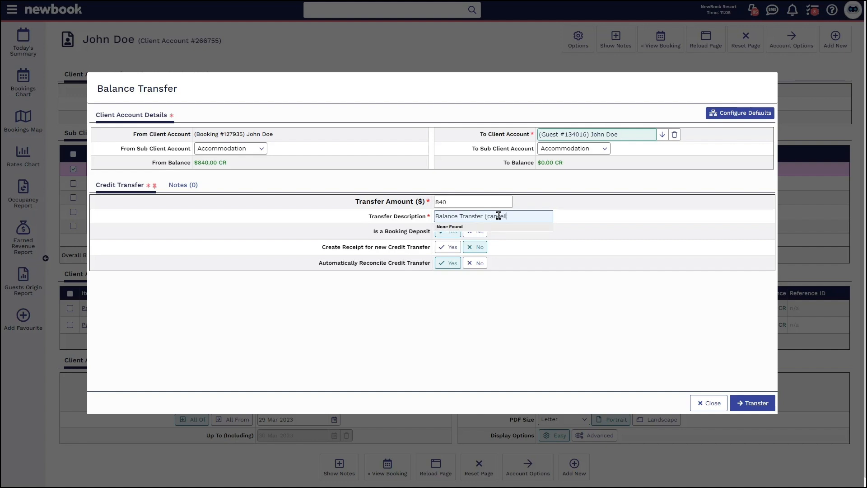
text(ation credit)
click(636, 258)
Set the transfer as not a booking deposit and enable creating a receipt for the new credit transfer.
drag(371, 231, 432, 236)
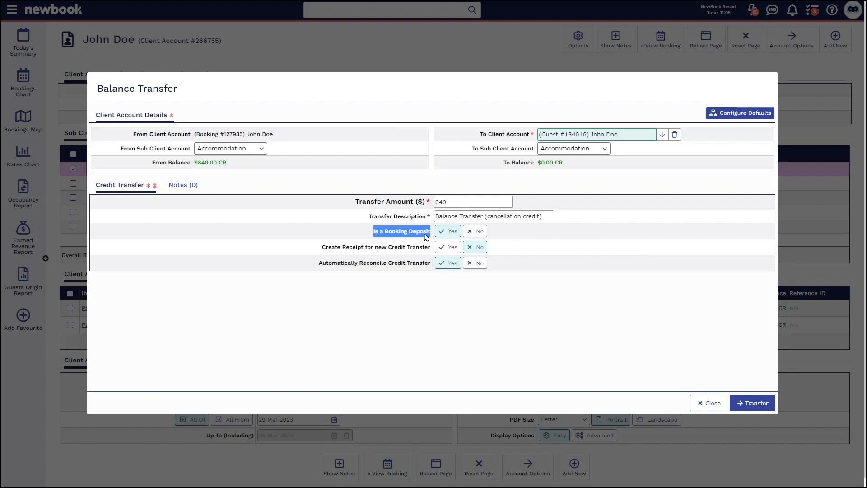
click(470, 232)
drag(298, 247, 430, 249)
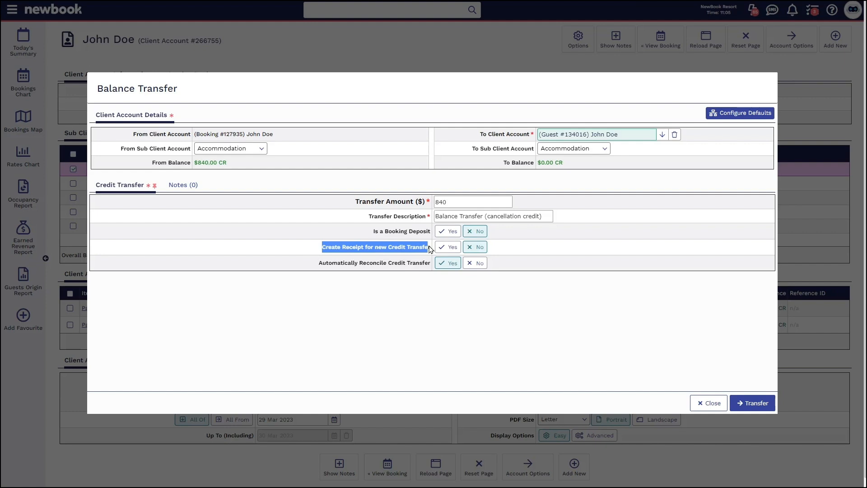
click(447, 247)
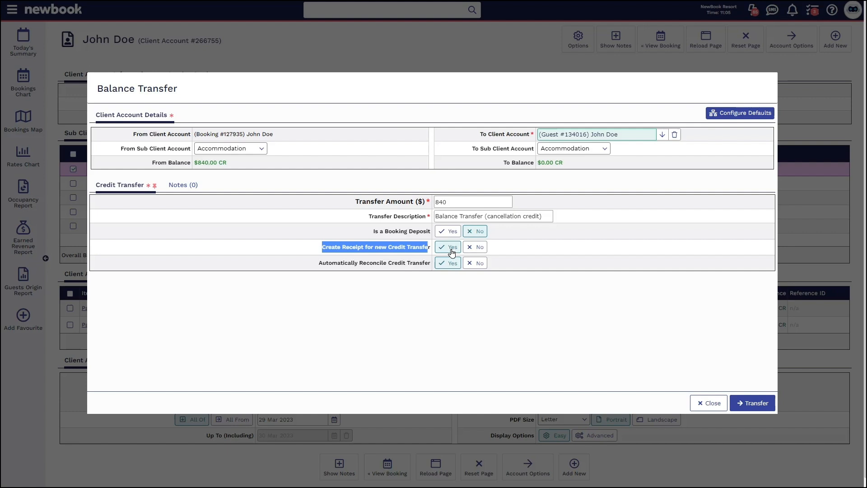
click(453, 300)
Check the destination account, its balance and the transfer amount, then turn off automatic reconciliation of the credit transfer.
drag(317, 263, 399, 272)
click(392, 271)
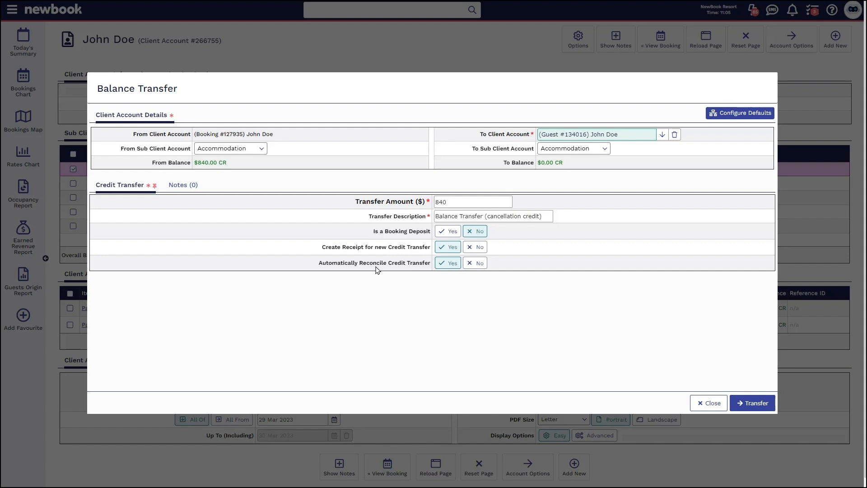
drag(477, 139, 523, 136)
drag(492, 164, 567, 165)
click(566, 164)
double_click(492, 204)
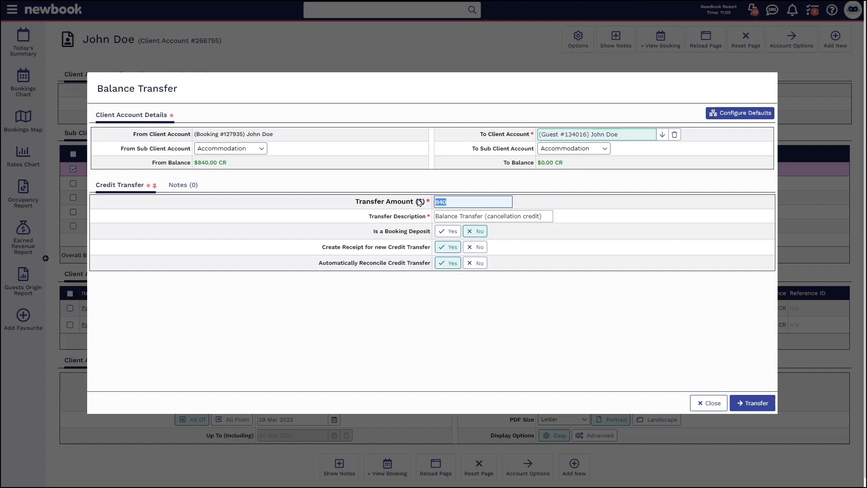
click(472, 267)
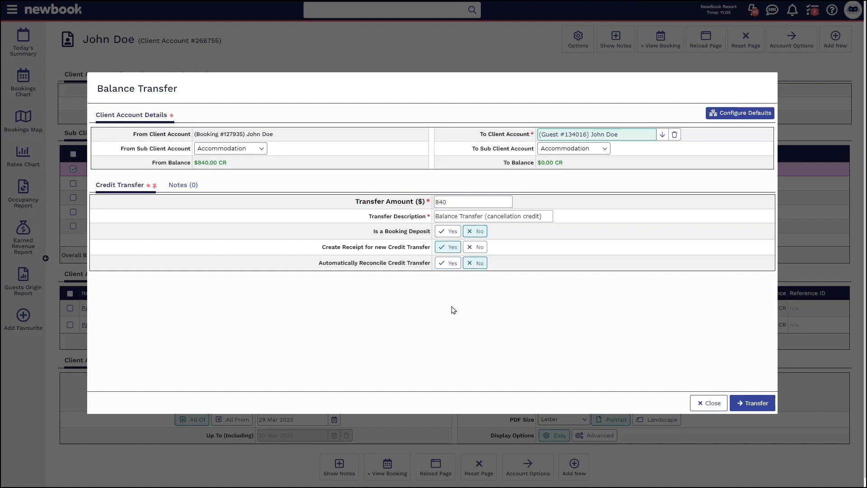
Carry out the balance transfer to the guest's account and review the receipt's recipient, transfer description and credit amount.
click(762, 407)
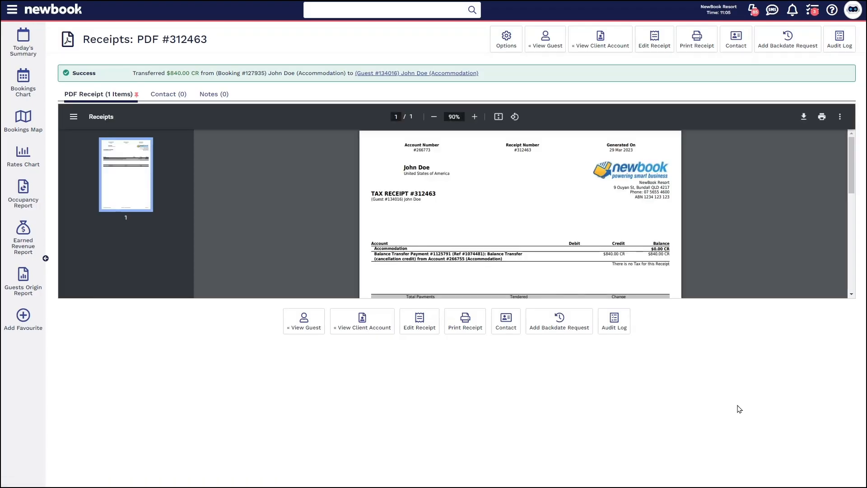
drag(134, 71, 136, 70)
click(488, 71)
drag(358, 196, 457, 194)
drag(374, 253, 524, 255)
click(524, 255)
drag(605, 254, 625, 253)
click(625, 253)
drag(370, 203, 419, 210)
click(419, 211)
Find the guest by full name in the global search and start a new booking from the guest's record.
click(324, 16)
text(john doe)
key(Return)
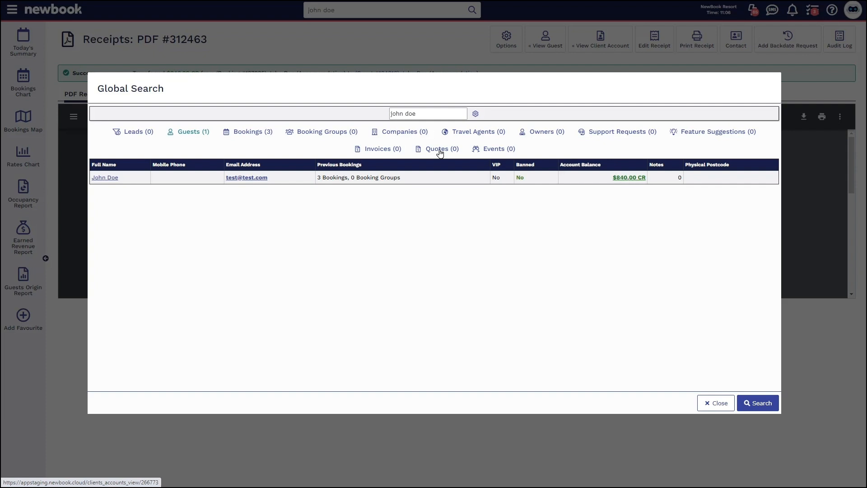
click(109, 178)
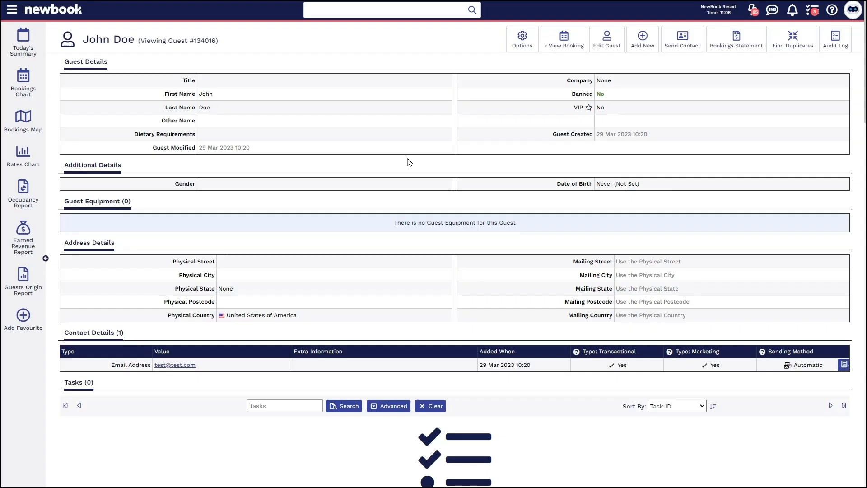
click(643, 40)
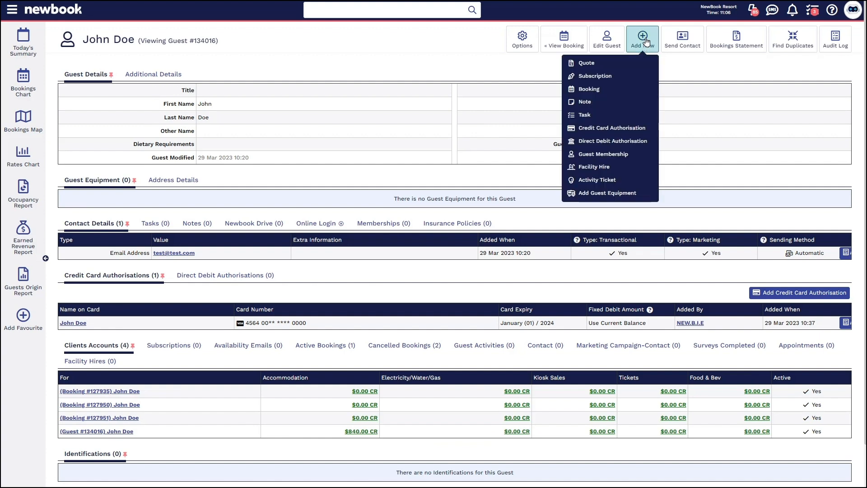
click(631, 89)
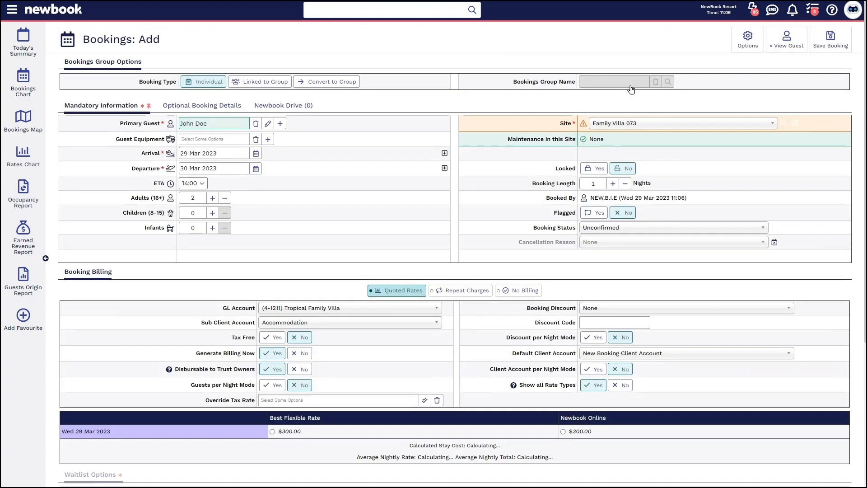
Set the new booking's arrival to 13 Apr 2023 for 3 nights at the Best Flexible Rate and save it.
drag(113, 124, 167, 125)
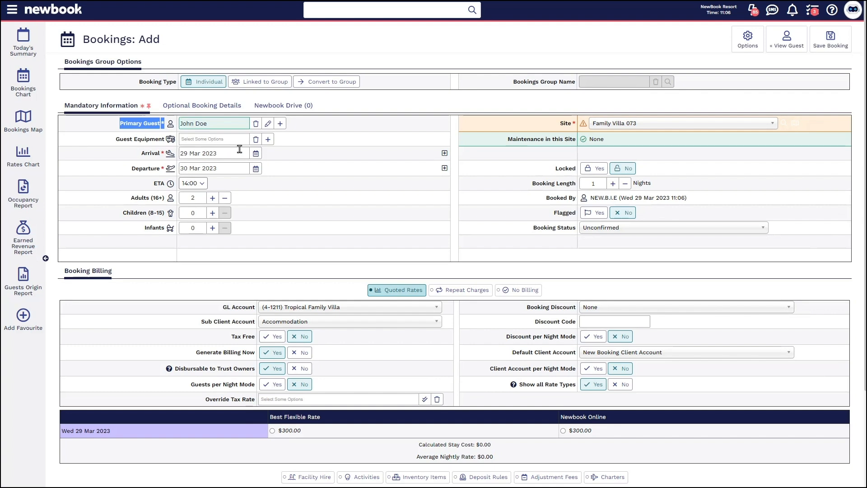
click(256, 155)
click(271, 169)
click(229, 220)
click(612, 184)
click(613, 184)
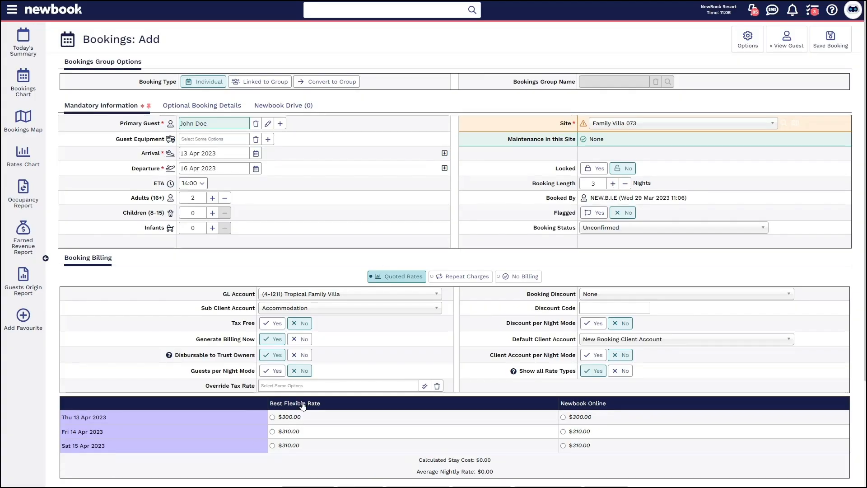
click(306, 403)
click(824, 44)
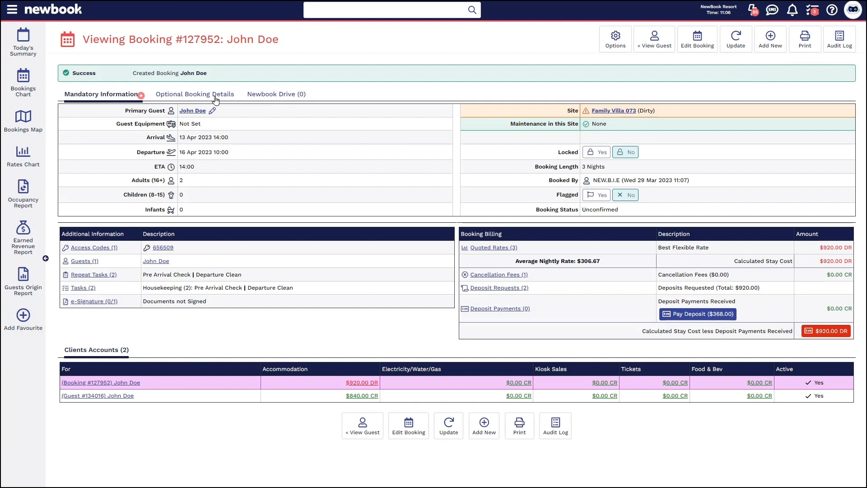
Check the new booking's heading, booking status and the balances of the booking and guest client accounts.
drag(116, 41, 288, 40)
click(288, 41)
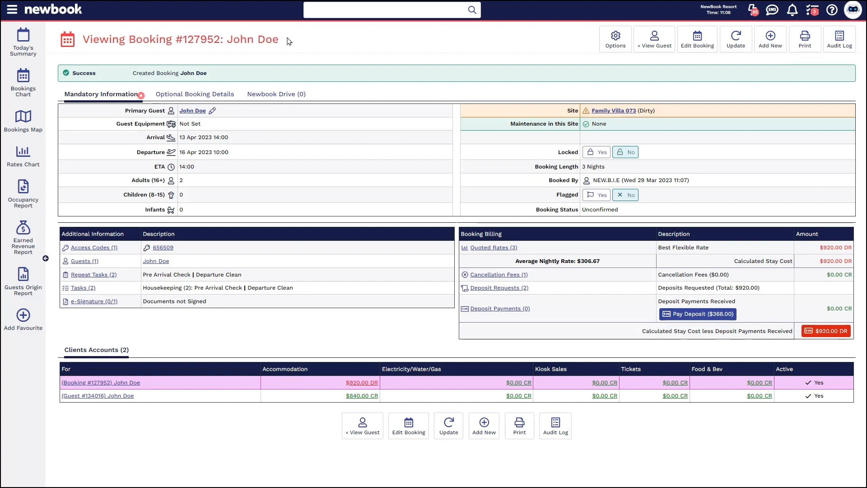
drag(531, 218, 648, 216)
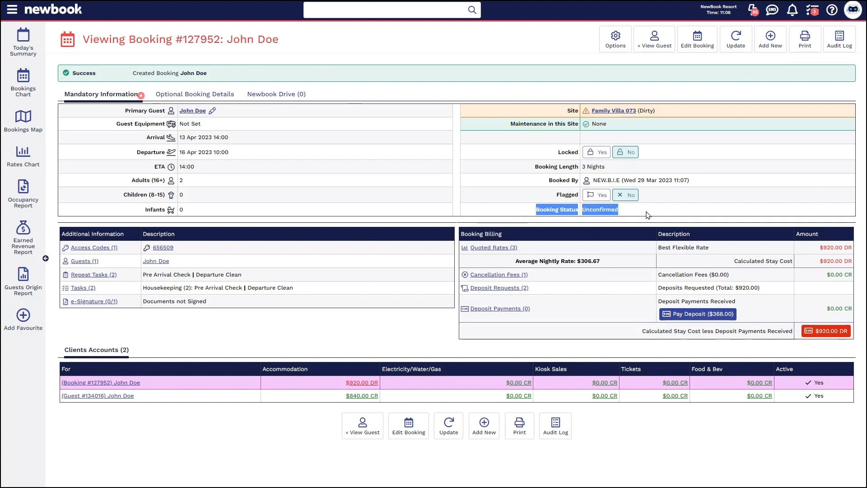
click(648, 216)
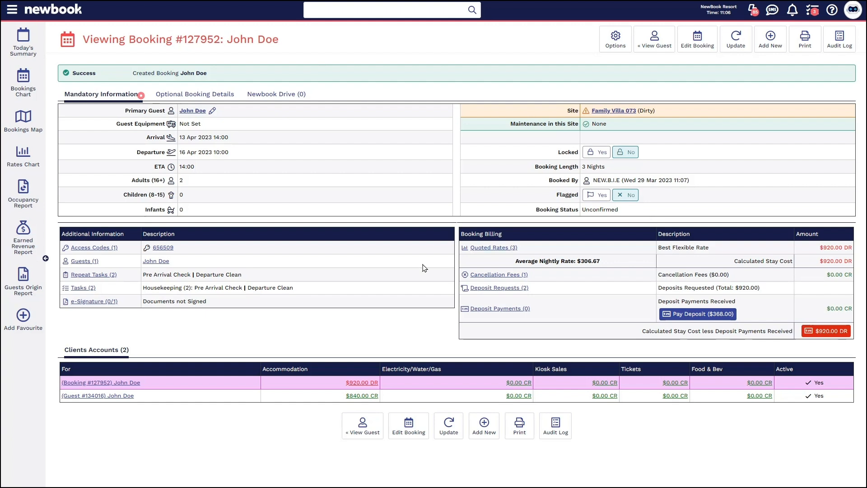
drag(129, 358, 62, 347)
click(184, 351)
drag(142, 383, 77, 382)
click(307, 383)
drag(135, 395, 62, 392)
click(239, 430)
triple_click(359, 396)
click(340, 399)
drag(537, 207, 649, 206)
click(649, 207)
Open the guest's client account and start a balance transfer with the newly created booking as the destination account.
drag(92, 384, 109, 391)
click(123, 397)
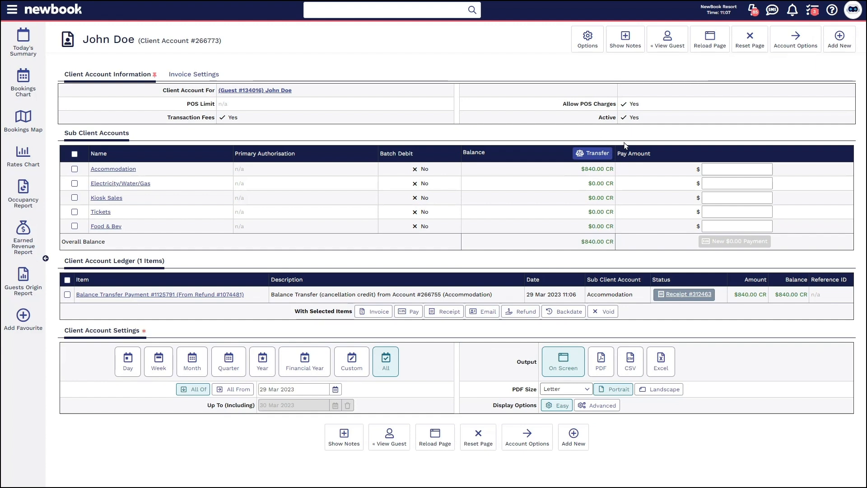
click(597, 154)
click(583, 134)
text(127952)
click(588, 158)
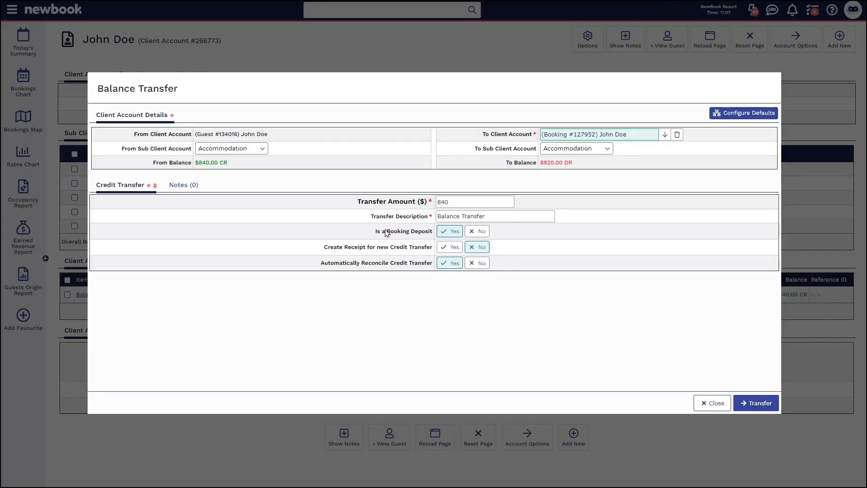
Transfer the 840 credit as a booking deposit with receipt creation enabled for the new credit transfer.
drag(373, 231, 439, 240)
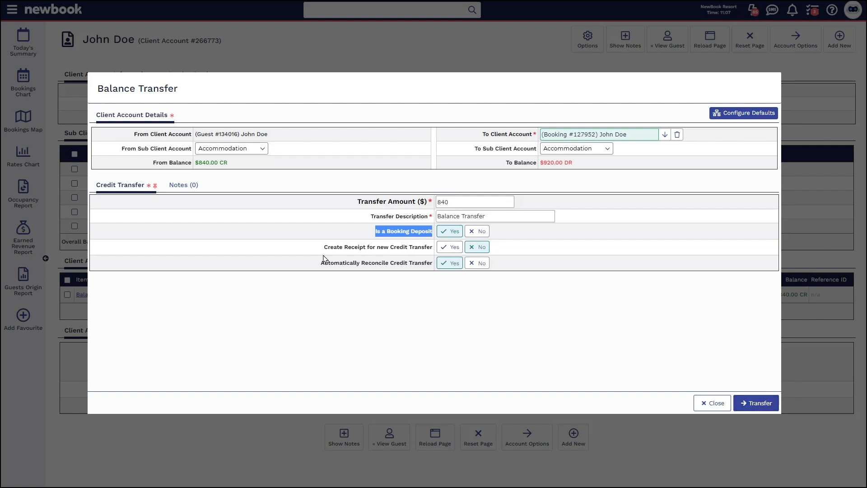
click(454, 248)
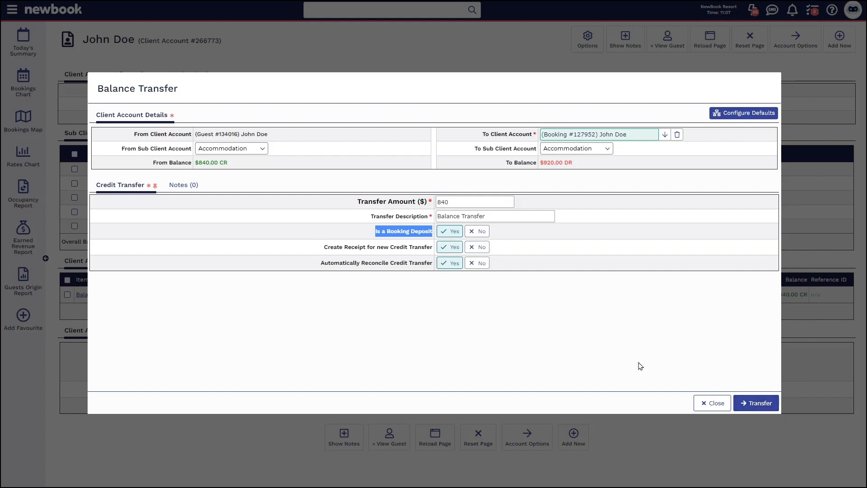
click(750, 401)
Review the messages about the booking's update, its confirmation and the credit transfer above the new receipt.
drag(132, 73, 214, 81)
drag(132, 82, 217, 83)
click(135, 96)
drag(137, 90, 488, 93)
click(257, 89)
click(490, 93)
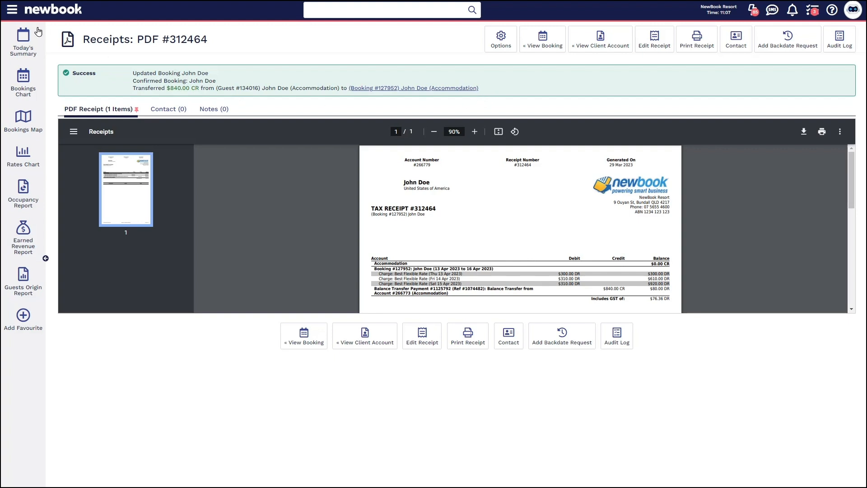
Find and open the Cancelled List of bookings.
click(14, 15)
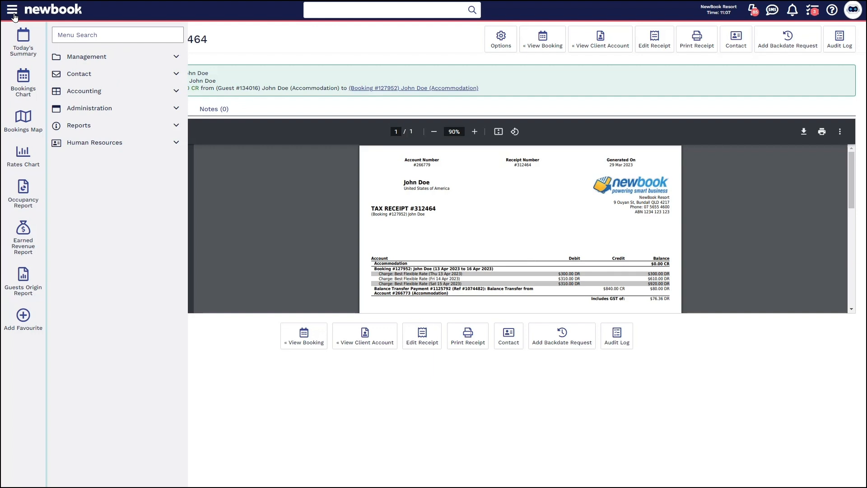
text(cance)
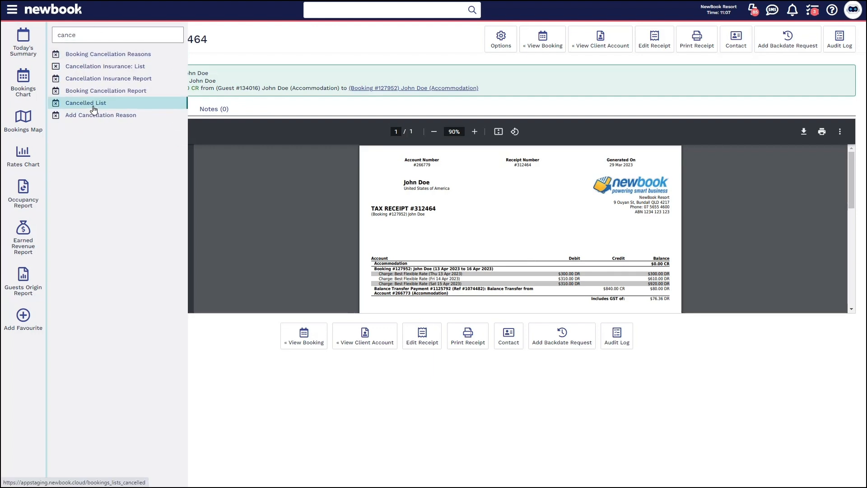
click(93, 110)
drag(87, 39, 183, 42)
click(183, 44)
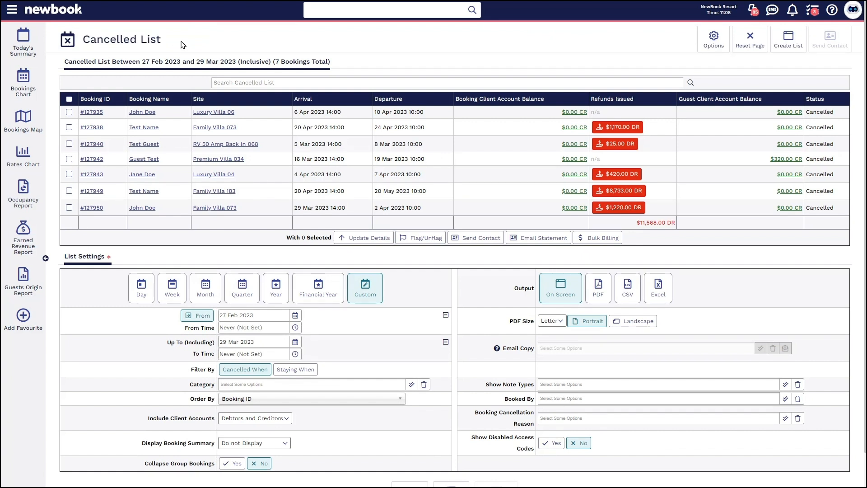
Examine the Cancelled List's settings and its Booking Client Account Balance, Refunds Issued and Guest Client Account Balance columns.
drag(109, 256, 128, 258)
click(128, 259)
drag(455, 99, 767, 103)
click(767, 102)
drag(590, 100, 649, 102)
click(649, 102)
Open the Cancelled List's column configuration and review the visible and hidden columns.
click(714, 44)
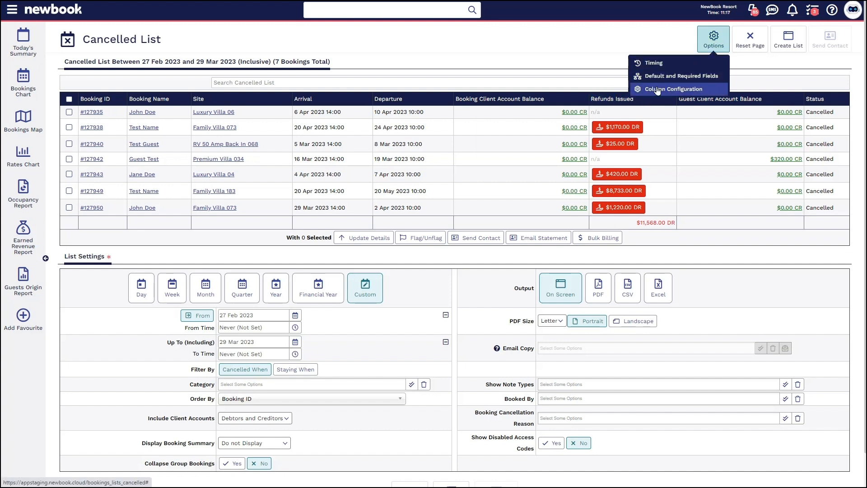
click(679, 92)
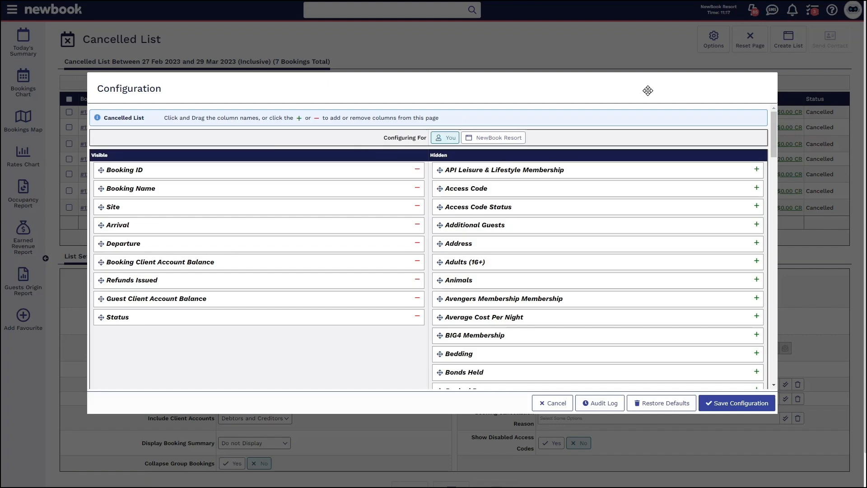
drag(435, 152, 490, 160)
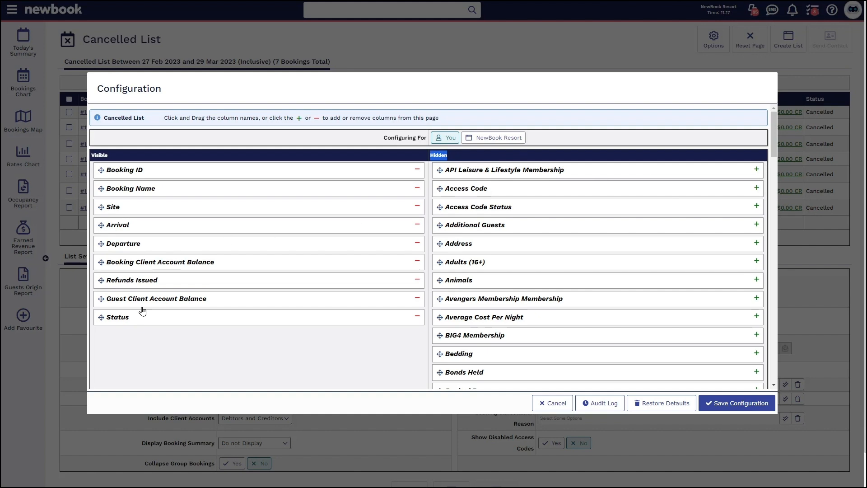
drag(148, 279, 149, 277)
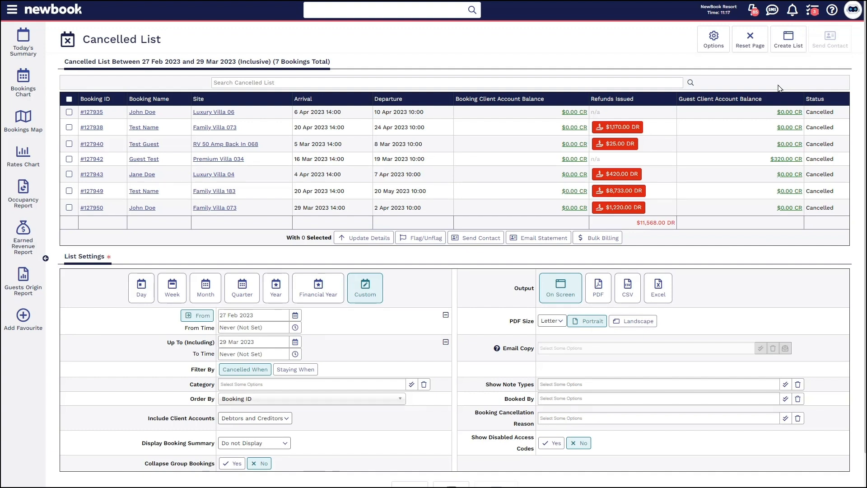
Compare the refunds issued on the cancelled bookings with the credit held in a guest's client account.
mouse_move(645, 128)
mouse_down()
mouse_move(597, 130)
mouse_move(647, 131)
mouse_up()
click(673, 132)
drag(768, 161, 807, 161)
click(812, 161)
Open the Client Account Creditors report and check its limit date.
click(12, 12)
text(credit)
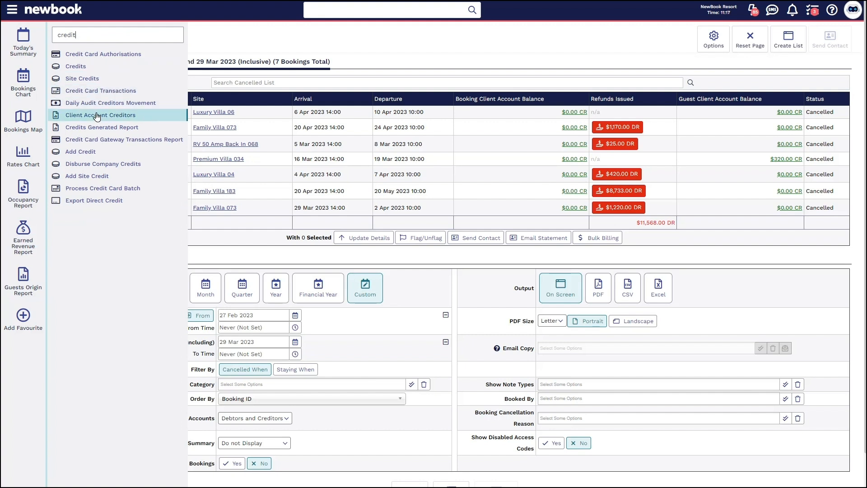
click(120, 114)
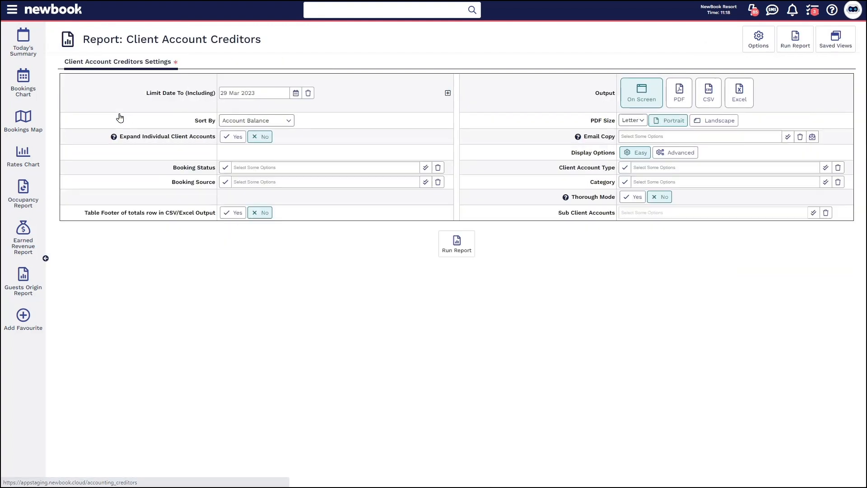
drag(146, 93, 214, 96)
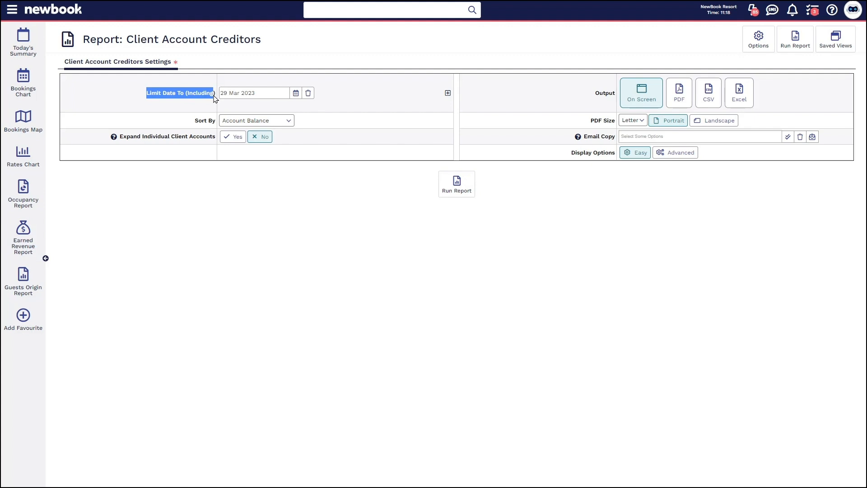
Run the creditors report with Advanced display options and the client account type limited to Guest.
drag(570, 157, 652, 161)
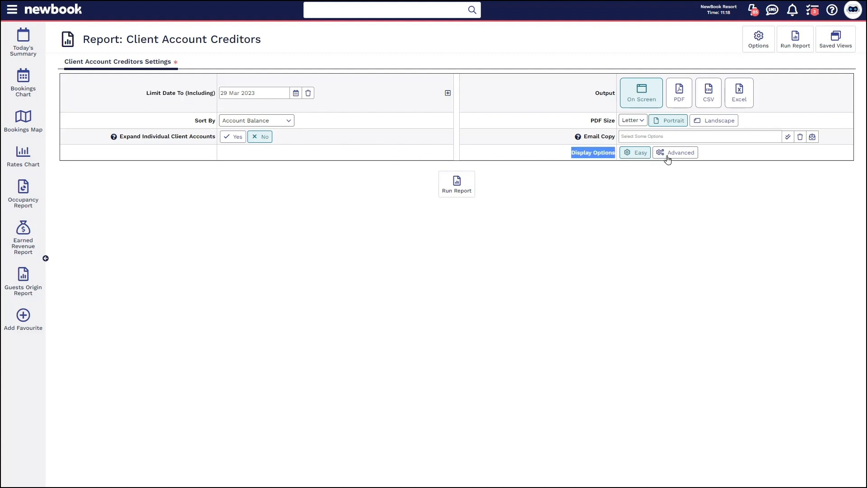
click(675, 156)
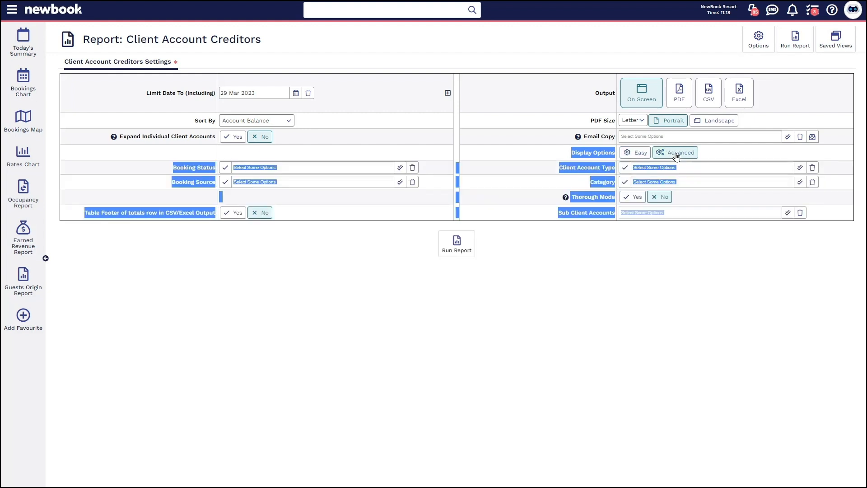
click(684, 265)
drag(559, 167, 642, 168)
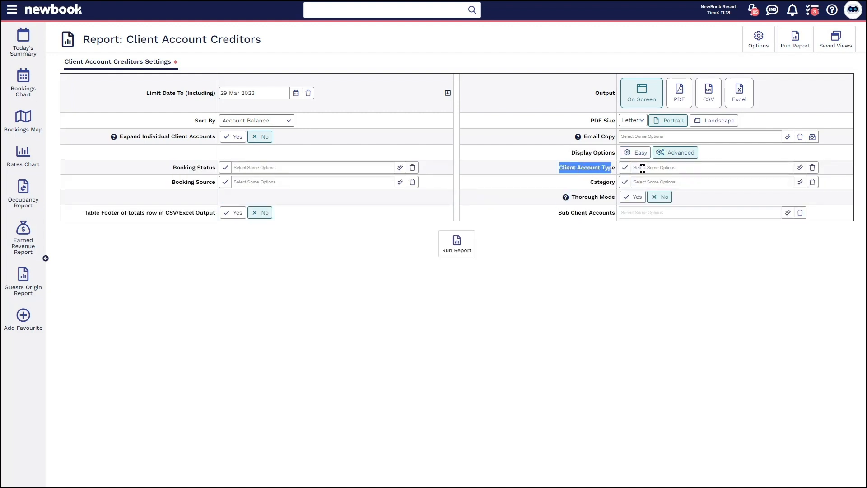
click(642, 168)
click(648, 220)
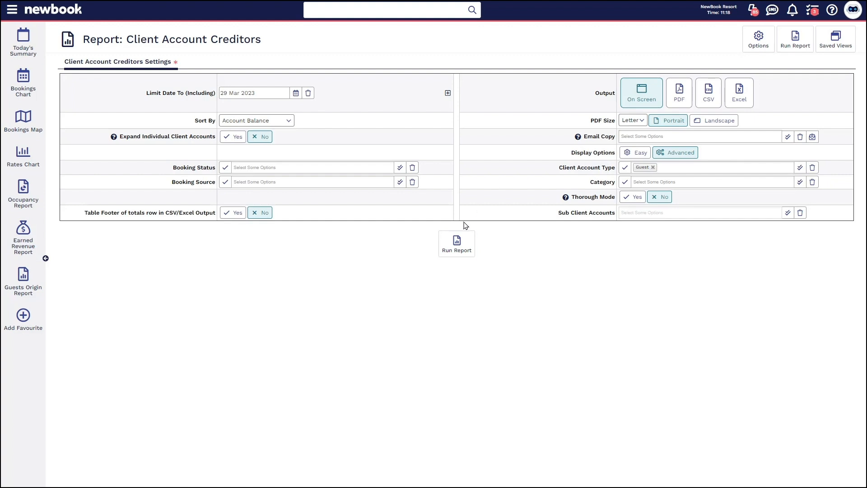
click(457, 246)
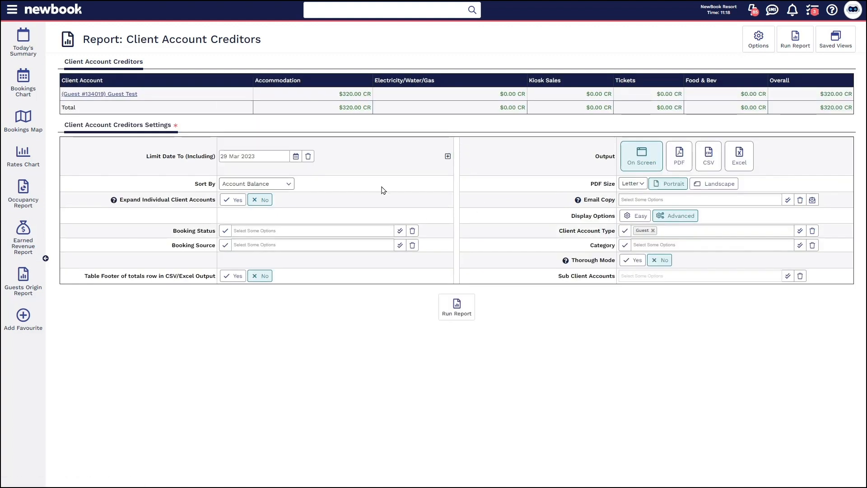
Check which guest account is listed in the creditors report and its Accommodation credit.
drag(138, 94, 66, 103)
click(224, 107)
drag(336, 94, 375, 100)
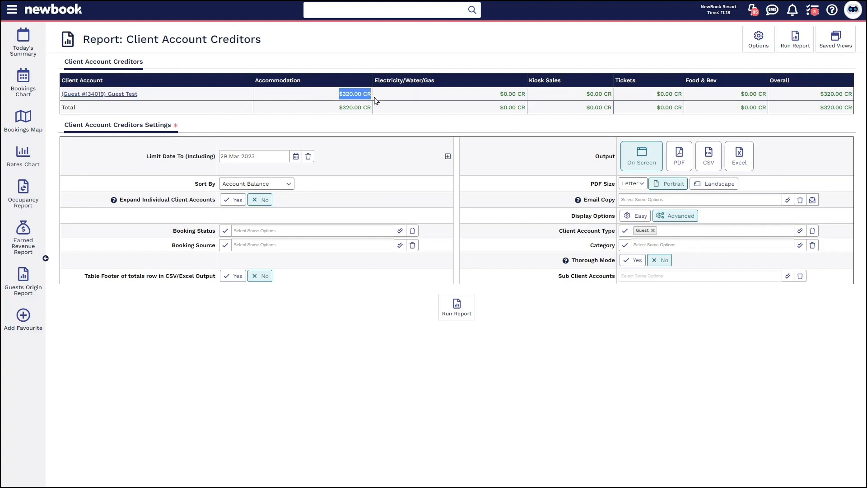